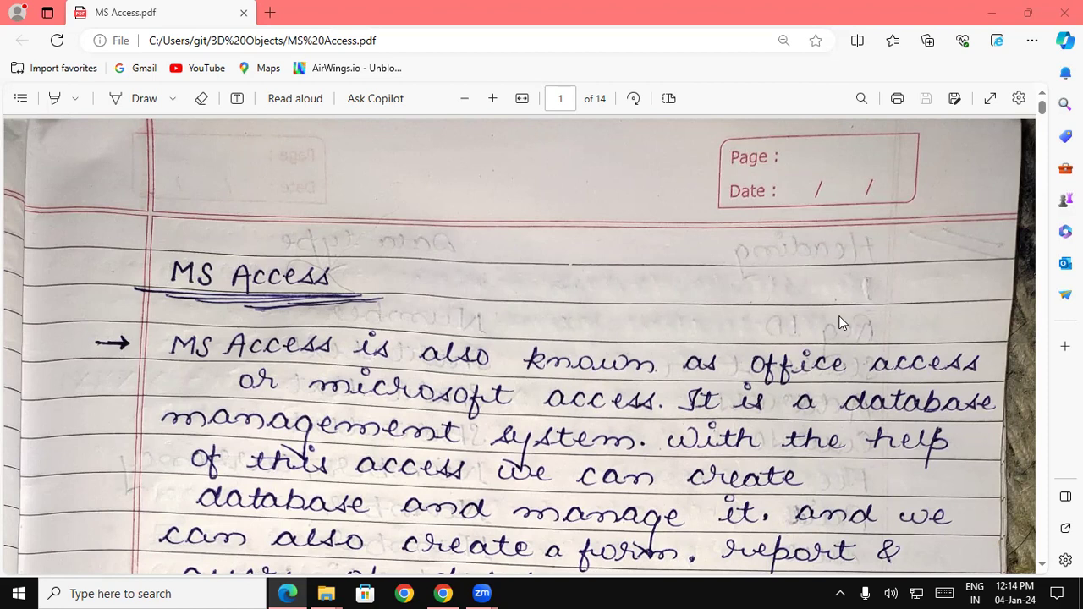
Write 'OS' in red after 'language' and strike through and underline the end of 'Access'
{"action": "scroll", "coordinate": [838, 313], "scroll_direction": "down", "scroll_amount": 1}
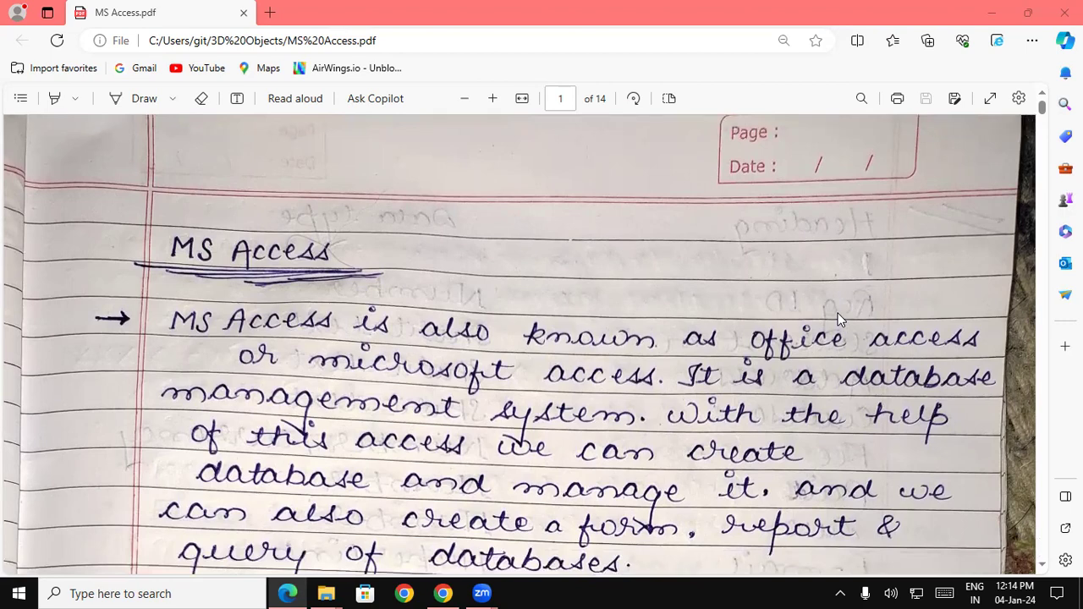
{"action": "scroll", "coordinate": [838, 319], "scroll_direction": "down", "scroll_amount": 3}
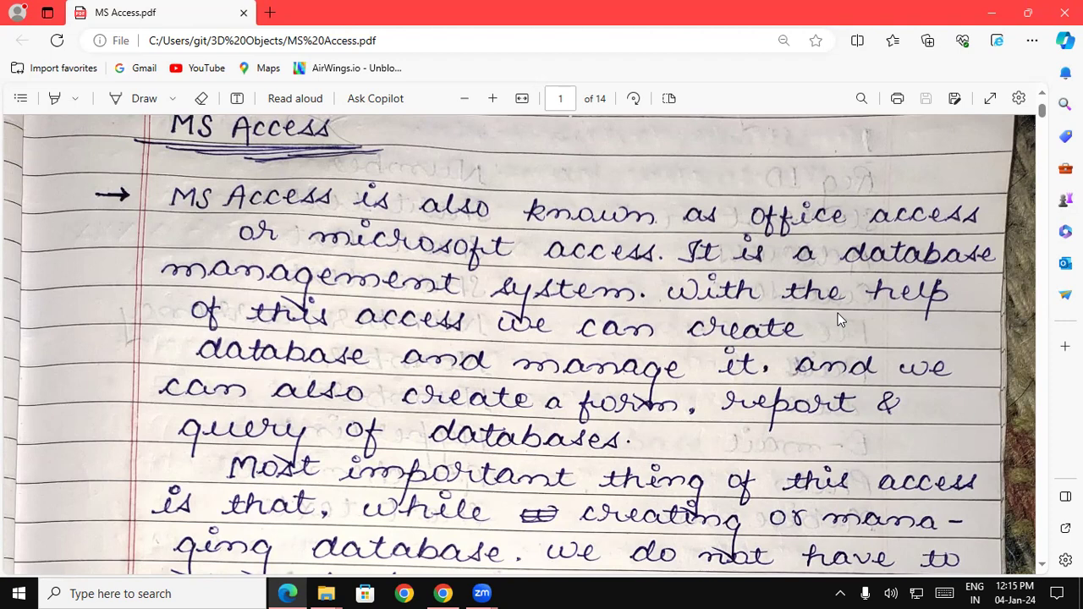
{"action": "scroll", "coordinate": [838, 319], "scroll_direction": "down", "scroll_amount": 3}
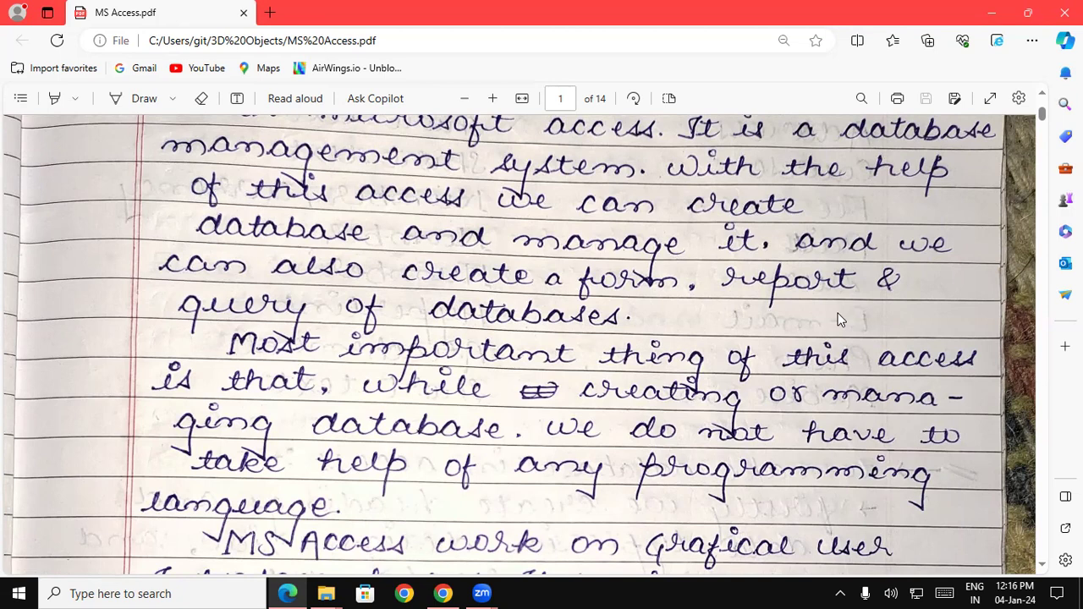
{"action": "scroll", "coordinate": [838, 319], "scroll_direction": "down", "scroll_amount": 3}
{"action": "scroll", "coordinate": [838, 319], "scroll_direction": "up", "scroll_amount": 1}
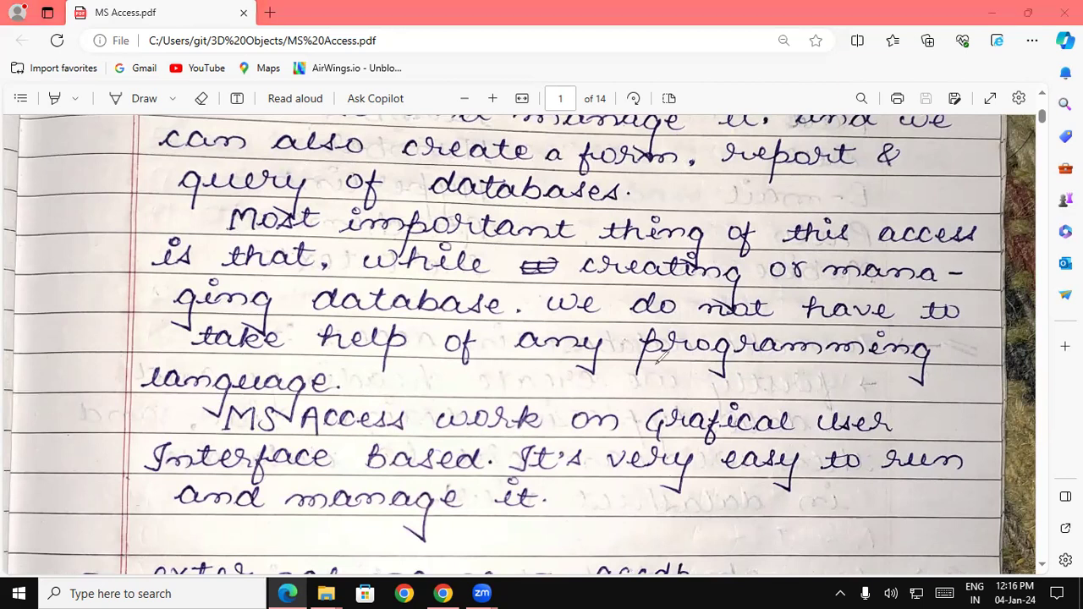
{"action": "mouse_move", "coordinate": [357, 359]}
{"action": "left_mouse_down"}
{"action": "mouse_move", "coordinate": [373, 356]}
{"action": "mouse_move", "coordinate": [384, 401]}
{"action": "mouse_move", "coordinate": [429, 411]}
{"action": "left_mouse_up"}
{"action": "left_click_drag", "start_coordinate": [332, 432], "coordinate": [425, 430]}
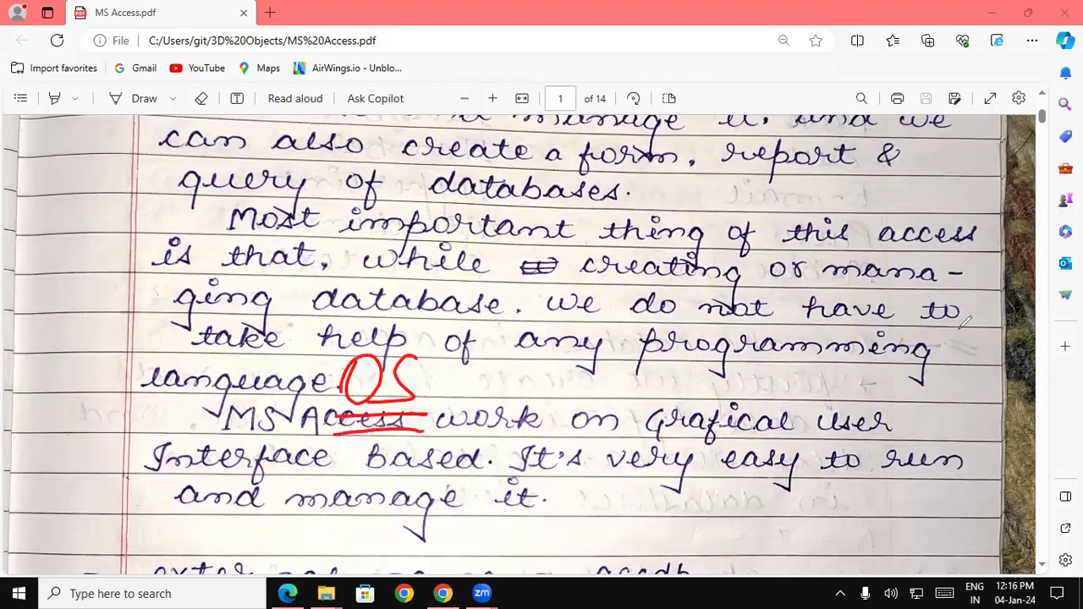
Draw a red bracket, write 'CUI' beside it, and add an arrow toward its meaning
{"action": "mouse_move", "coordinate": [499, 322]}
{"action": "left_mouse_down"}
{"action": "mouse_move", "coordinate": [450, 380]}
{"action": "mouse_move", "coordinate": [506, 467]}
{"action": "left_mouse_up"}
{"action": "mouse_move", "coordinate": [537, 295]}
{"action": "left_mouse_down"}
{"action": "mouse_move", "coordinate": [546, 328]}
{"action": "mouse_move", "coordinate": [572, 293]}
{"action": "mouse_move", "coordinate": [589, 310]}
{"action": "mouse_move", "coordinate": [607, 287]}
{"action": "left_mouse_up"}
{"action": "left_click_drag", "start_coordinate": [590, 314], "coordinate": [623, 308]}
{"action": "mouse_move", "coordinate": [545, 418]}
{"action": "left_mouse_down"}
{"action": "mouse_move", "coordinate": [535, 454]}
{"action": "mouse_move", "coordinate": [594, 416]}
{"action": "mouse_move", "coordinate": [611, 439]}
{"action": "mouse_move", "coordinate": [632, 404]}
{"action": "mouse_move", "coordinate": [648, 434]}
{"action": "left_mouse_up"}
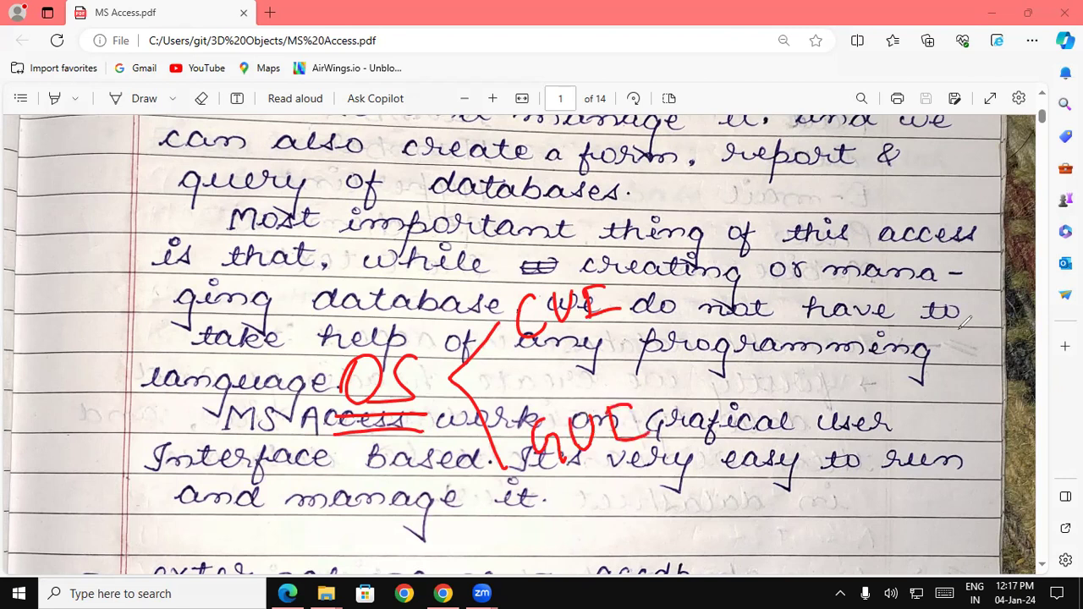
{"action": "mouse_move", "coordinate": [615, 302]}
{"action": "left_mouse_down"}
{"action": "mouse_move", "coordinate": [697, 302]}
{"action": "mouse_move", "coordinate": [689, 325]}
{"action": "left_mouse_up"}
{"action": "left_click_drag", "start_coordinate": [728, 282], "coordinate": [734, 313]}
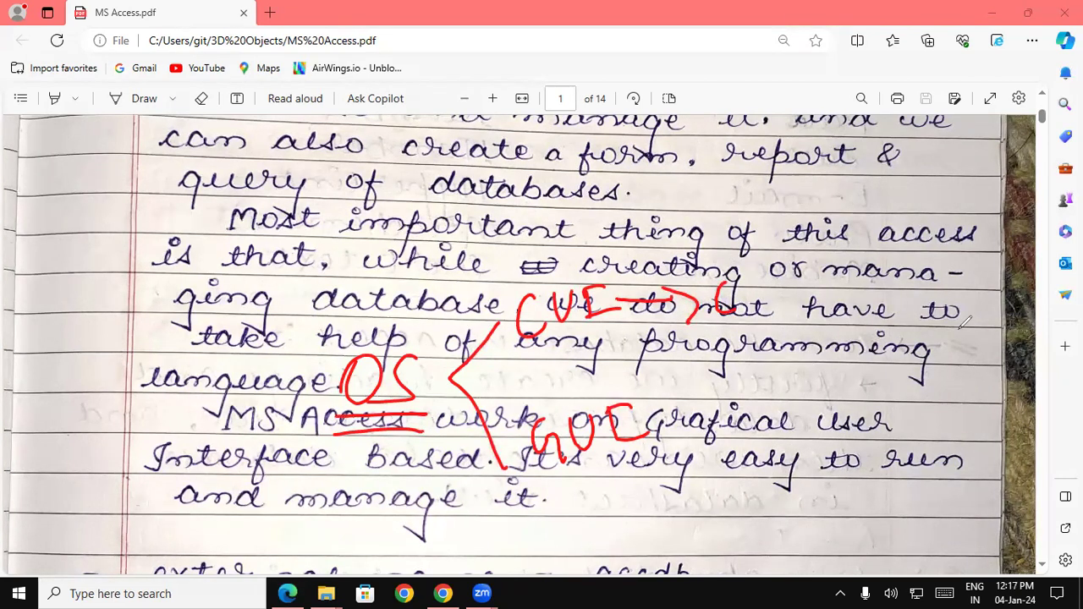
Write 'Character User Interface' in red after the CUI arrow
{"action": "mouse_move", "coordinate": [749, 263]}
{"action": "left_mouse_down"}
{"action": "mouse_move", "coordinate": [748, 308]}
{"action": "mouse_move", "coordinate": [799, 310]}
{"action": "mouse_move", "coordinate": [822, 292]}
{"action": "mouse_move", "coordinate": [860, 308]}
{"action": "left_mouse_up"}
{"action": "mouse_move", "coordinate": [860, 270]}
{"action": "left_mouse_down"}
{"action": "mouse_move", "coordinate": [857, 315]}
{"action": "mouse_move", "coordinate": [878, 285]}
{"action": "mouse_move", "coordinate": [917, 283]}
{"action": "left_mouse_up"}
{"action": "mouse_move", "coordinate": [780, 329]}
{"action": "left_mouse_down"}
{"action": "mouse_move", "coordinate": [812, 332]}
{"action": "mouse_move", "coordinate": [818, 359]}
{"action": "mouse_move", "coordinate": [859, 355]}
{"action": "mouse_move", "coordinate": [890, 331]}
{"action": "left_mouse_up"}
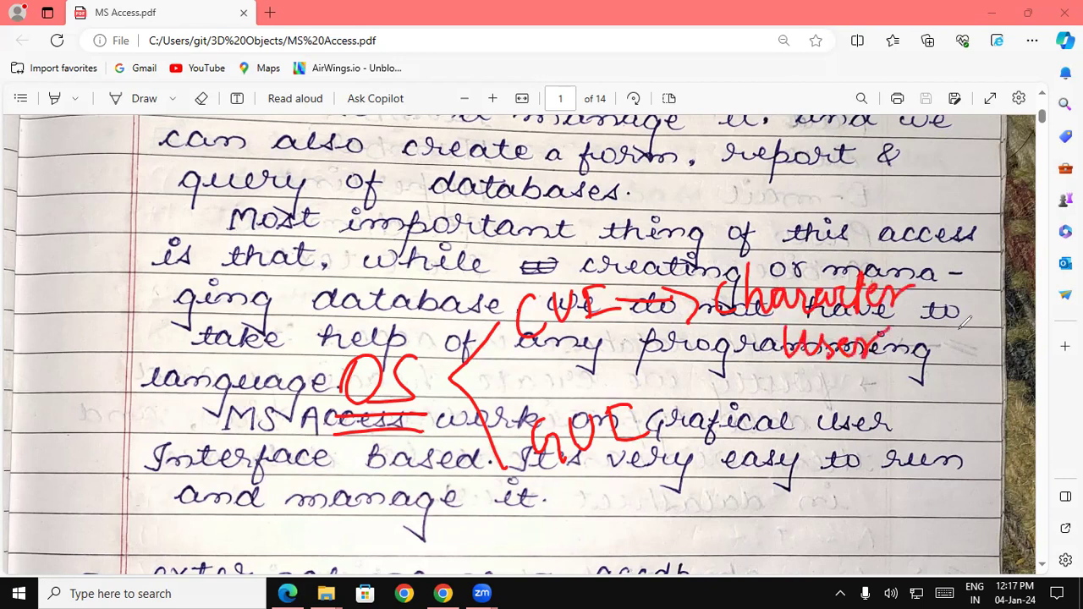
{"action": "left_click_drag", "start_coordinate": [810, 378], "coordinate": [811, 403]}
{"action": "left_click_drag", "start_coordinate": [799, 376], "coordinate": [825, 369]}
{"action": "left_click_drag", "start_coordinate": [802, 406], "coordinate": [824, 398]}
{"action": "mouse_move", "coordinate": [826, 403]}
{"action": "left_mouse_down"}
{"action": "mouse_move", "coordinate": [854, 406]}
{"action": "mouse_move", "coordinate": [859, 422]}
{"action": "mouse_move", "coordinate": [870, 383]}
{"action": "left_mouse_up"}
{"action": "left_click_drag", "start_coordinate": [911, 377], "coordinate": [893, 449]}
{"action": "left_click_drag", "start_coordinate": [899, 400], "coordinate": [970, 396]}
Link 'GUI' to a handwritten 'Graphical', then extend the bracket up and down
{"action": "mouse_move", "coordinate": [648, 428]}
{"action": "left_mouse_down"}
{"action": "mouse_move", "coordinate": [691, 475]}
{"action": "mouse_move", "coordinate": [743, 501]}
{"action": "mouse_move", "coordinate": [775, 472]}
{"action": "mouse_move", "coordinate": [807, 493]}
{"action": "left_mouse_up"}
{"action": "mouse_move", "coordinate": [815, 467]}
{"action": "left_mouse_down"}
{"action": "mouse_move", "coordinate": [814, 508]}
{"action": "mouse_move", "coordinate": [822, 489]}
{"action": "left_mouse_up"}
{"action": "left_click_drag", "start_coordinate": [830, 449], "coordinate": [831, 487]}
{"action": "mouse_move", "coordinate": [835, 476]}
{"action": "left_mouse_down"}
{"action": "mouse_move", "coordinate": [857, 498]}
{"action": "mouse_move", "coordinate": [894, 487]}
{"action": "left_mouse_up"}
{"action": "mouse_move", "coordinate": [909, 460]}
{"action": "left_mouse_down"}
{"action": "mouse_move", "coordinate": [914, 483]}
{"action": "mouse_move", "coordinate": [929, 485]}
{"action": "left_mouse_up"}
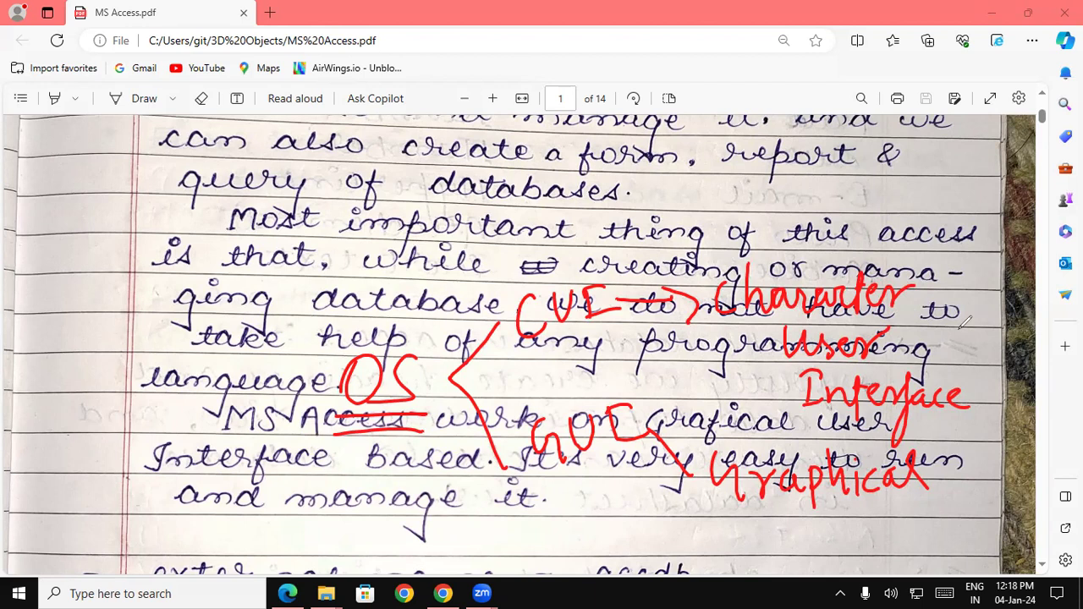
{"action": "left_click_drag", "start_coordinate": [543, 352], "coordinate": [440, 213]}
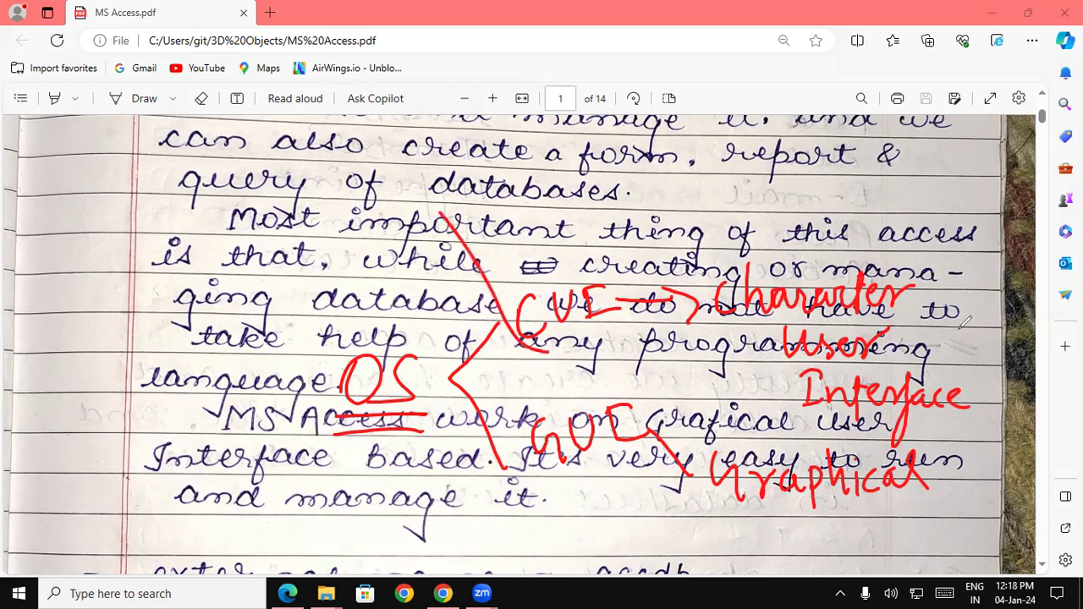
{"action": "left_click_drag", "start_coordinate": [506, 447], "coordinate": [555, 482]}
Clear the earlier red notes, circle 'work', and write 'ph' over the f in 'Grafical'
{"action": "key", "text": "e"}
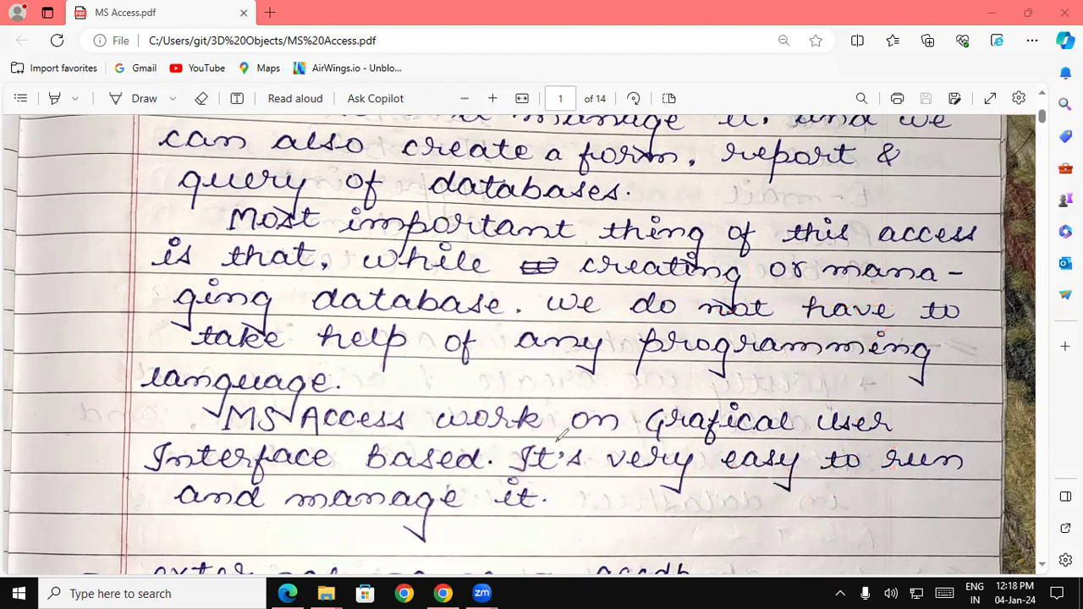
{"action": "mouse_move", "coordinate": [539, 401]}
{"action": "left_mouse_down"}
{"action": "mouse_move", "coordinate": [429, 437]}
{"action": "mouse_move", "coordinate": [554, 415]}
{"action": "left_mouse_up"}
{"action": "mouse_move", "coordinate": [721, 399]}
{"action": "left_mouse_down"}
{"action": "mouse_move", "coordinate": [710, 448]}
{"action": "mouse_move", "coordinate": [730, 415]}
{"action": "mouse_move", "coordinate": [733, 423]}
{"action": "left_mouse_up"}
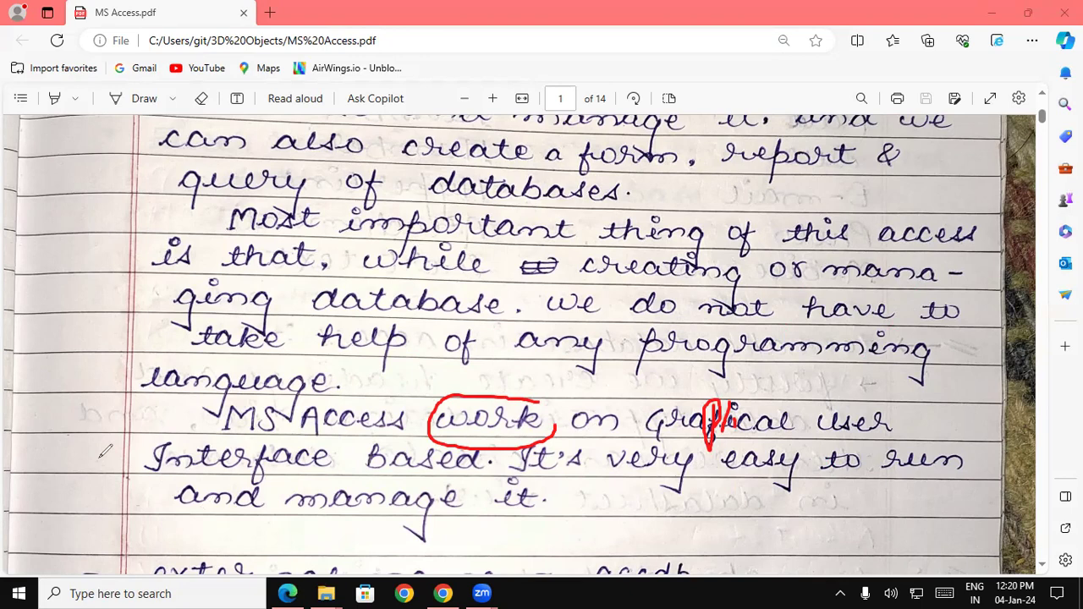
Undo the previous marks, strike out 'external' with 'Extension' above it, and tick 'Table'
{"action": "key", "text": "ctrl+z"}
{"action": "key", "text": "ctrl+z"}
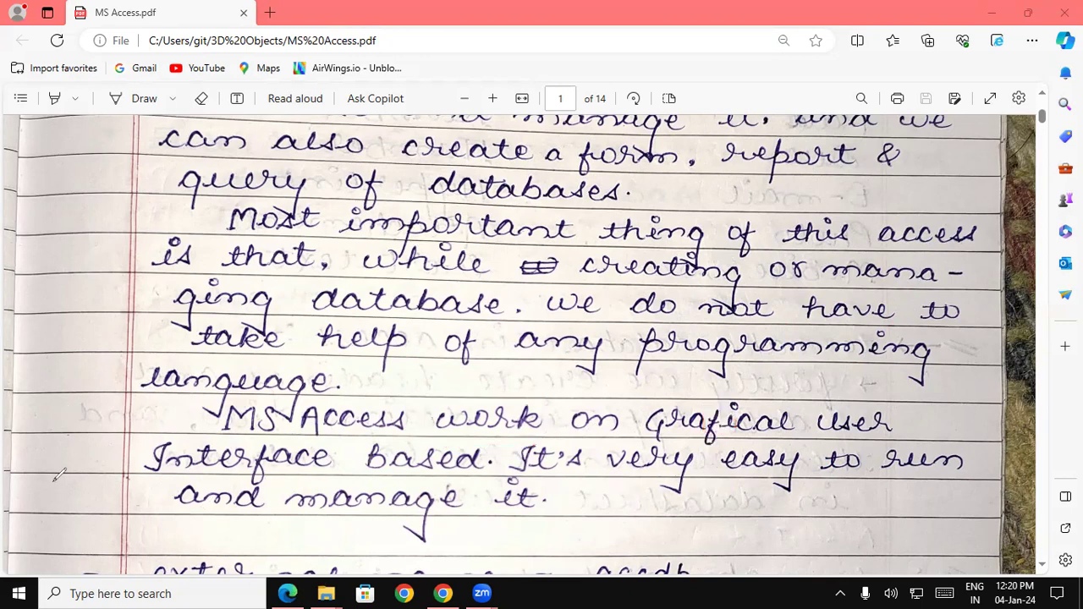
{"action": "scroll", "coordinate": [354, 481], "scroll_direction": "down", "scroll_amount": 2}
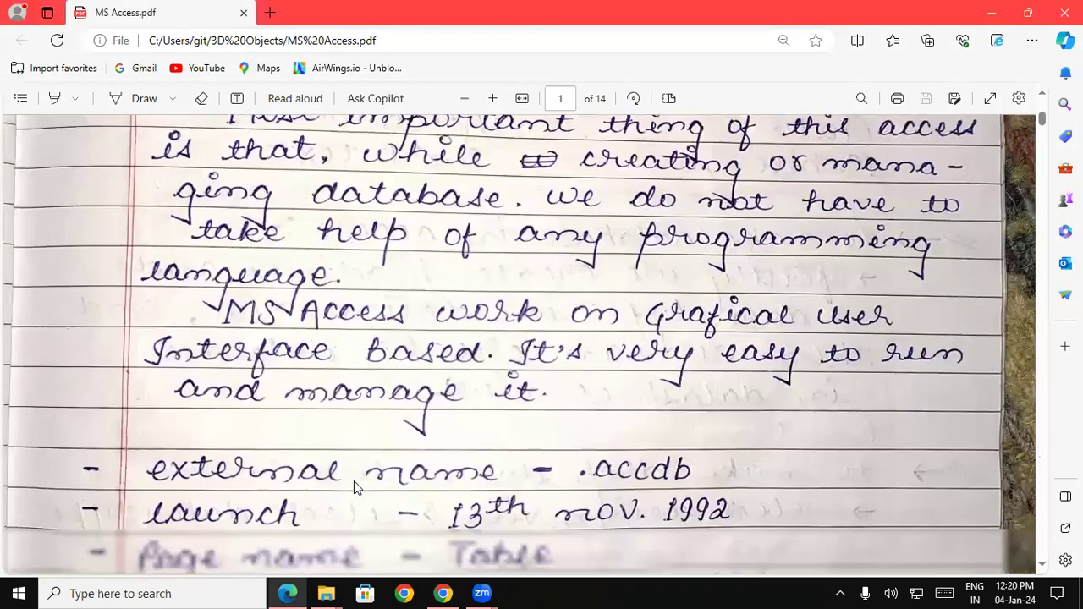
{"action": "scroll", "coordinate": [354, 481], "scroll_direction": "down", "scroll_amount": 1}
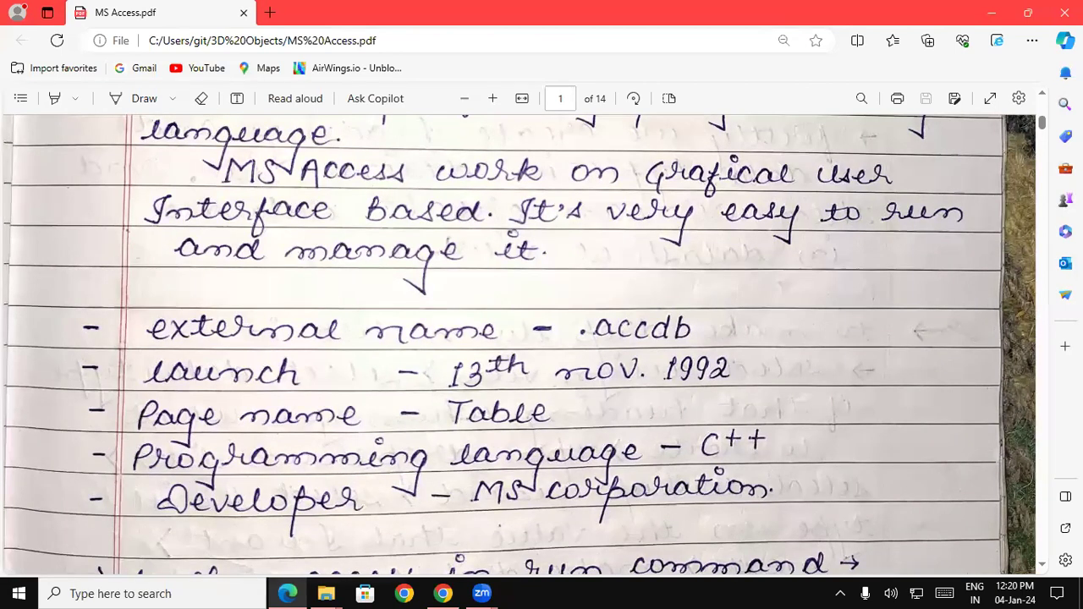
{"action": "left_click_drag", "start_coordinate": [125, 351], "coordinate": [345, 325]}
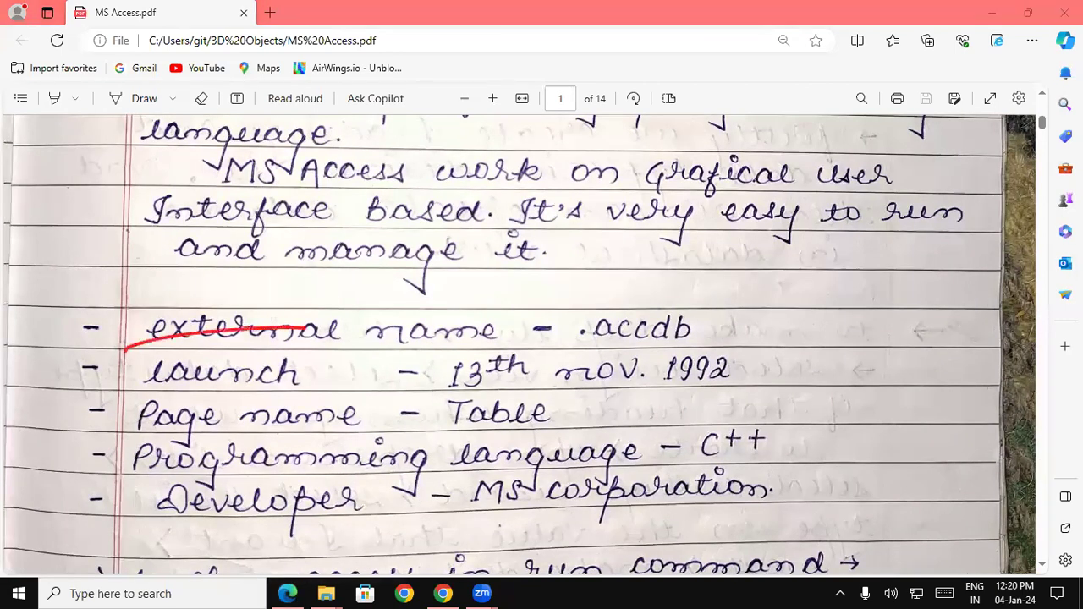
{"action": "mouse_move", "coordinate": [208, 279]}
{"action": "left_mouse_down"}
{"action": "mouse_move", "coordinate": [227, 318]}
{"action": "mouse_move", "coordinate": [255, 319]}
{"action": "left_mouse_up"}
{"action": "mouse_move", "coordinate": [251, 300]}
{"action": "left_mouse_down"}
{"action": "mouse_move", "coordinate": [270, 296]}
{"action": "mouse_move", "coordinate": [288, 314]}
{"action": "mouse_move", "coordinate": [340, 317]}
{"action": "mouse_move", "coordinate": [359, 299]}
{"action": "mouse_move", "coordinate": [388, 313]}
{"action": "left_mouse_up"}
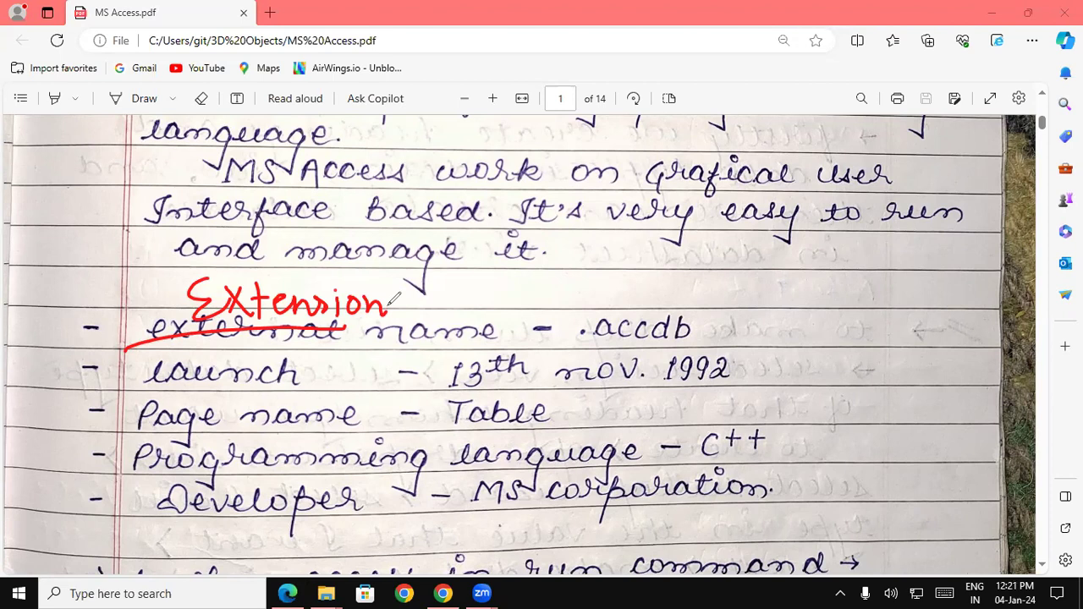
{"action": "mouse_move", "coordinate": [521, 434]}
{"action": "left_mouse_down"}
{"action": "mouse_move", "coordinate": [537, 435]}
{"action": "mouse_move", "coordinate": [562, 408]}
{"action": "left_mouse_up"}
Tick 'C++', underline 'MS corporation' and circle 'MS', then discard all the red ink
{"action": "left_click_drag", "start_coordinate": [750, 463], "coordinate": [826, 411]}
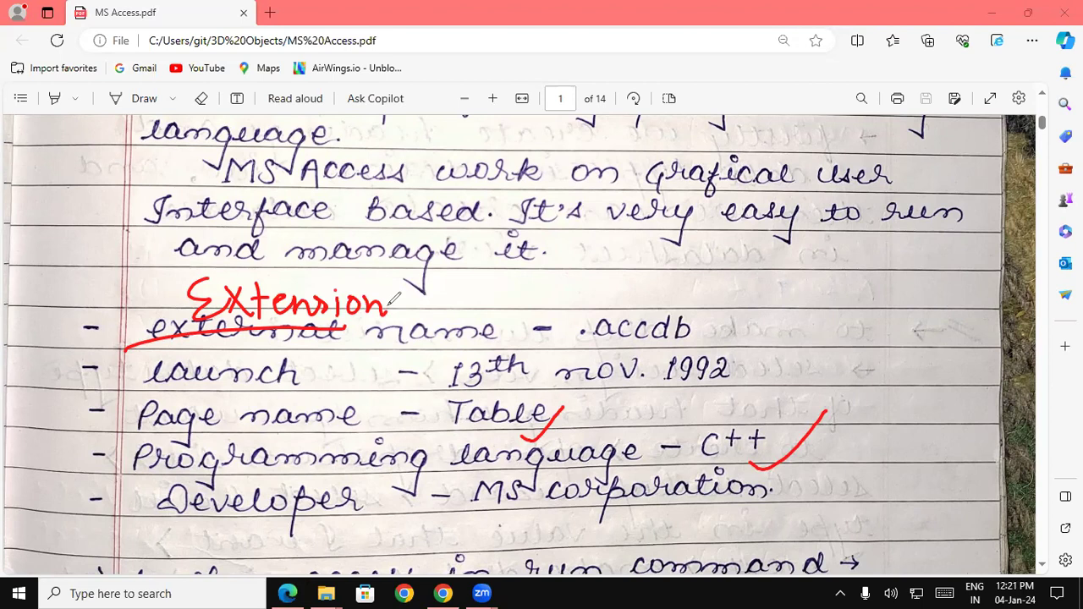
{"action": "left_click_drag", "start_coordinate": [476, 520], "coordinate": [753, 499]}
{"action": "left_click_drag", "start_coordinate": [528, 478], "coordinate": [532, 499]}
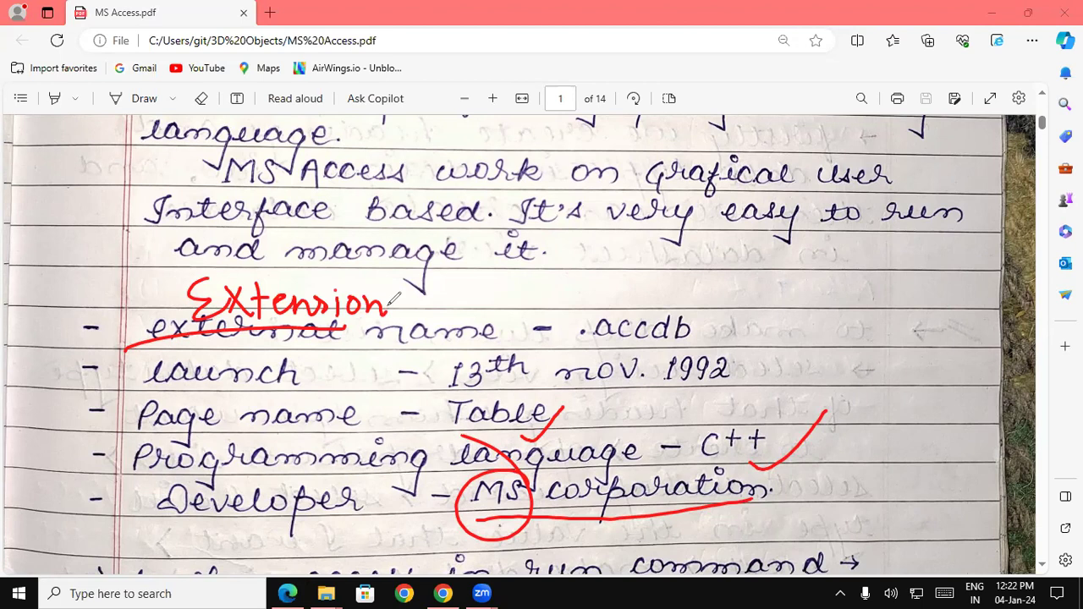
{"action": "key", "text": "Escape"}
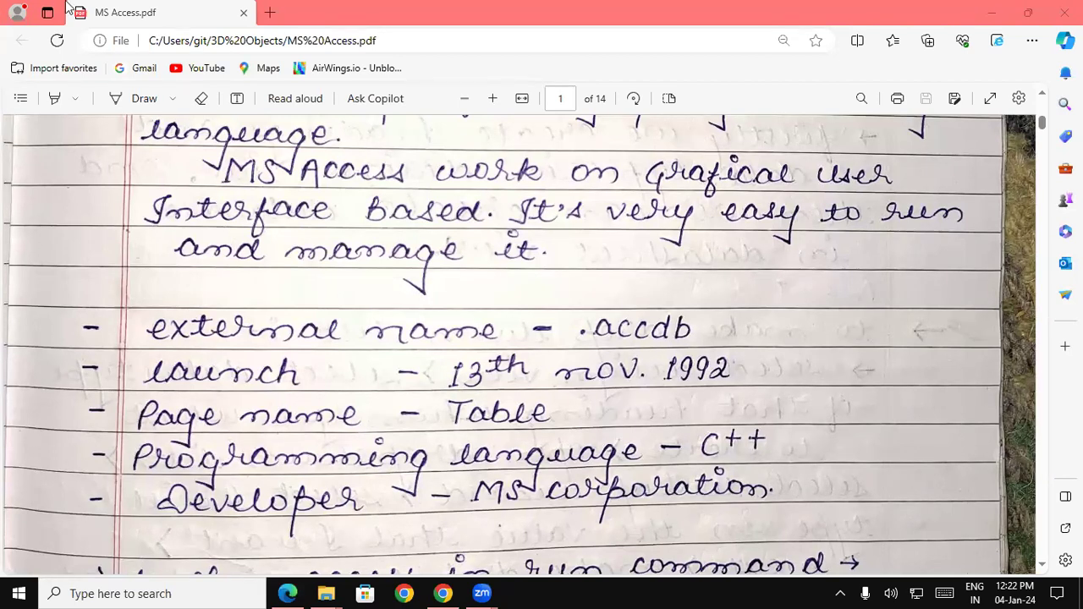
Scroll the notes to page 2's Heading / Data type table, Reg ID through Mobile no
{"action": "left_click", "coordinate": [850, 340]}
{"action": "scroll", "coordinate": [847, 336], "scroll_direction": "down", "scroll_amount": 2}
{"action": "scroll", "coordinate": [847, 335], "scroll_direction": "down", "scroll_amount": 1}
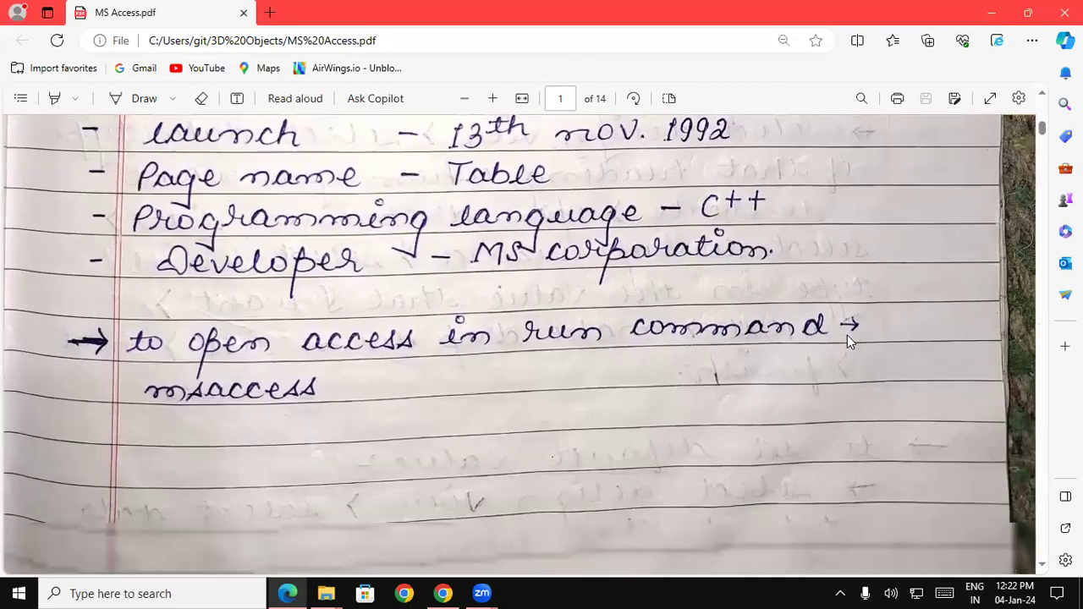
{"action": "scroll", "coordinate": [848, 336], "scroll_direction": "down", "scroll_amount": 1}
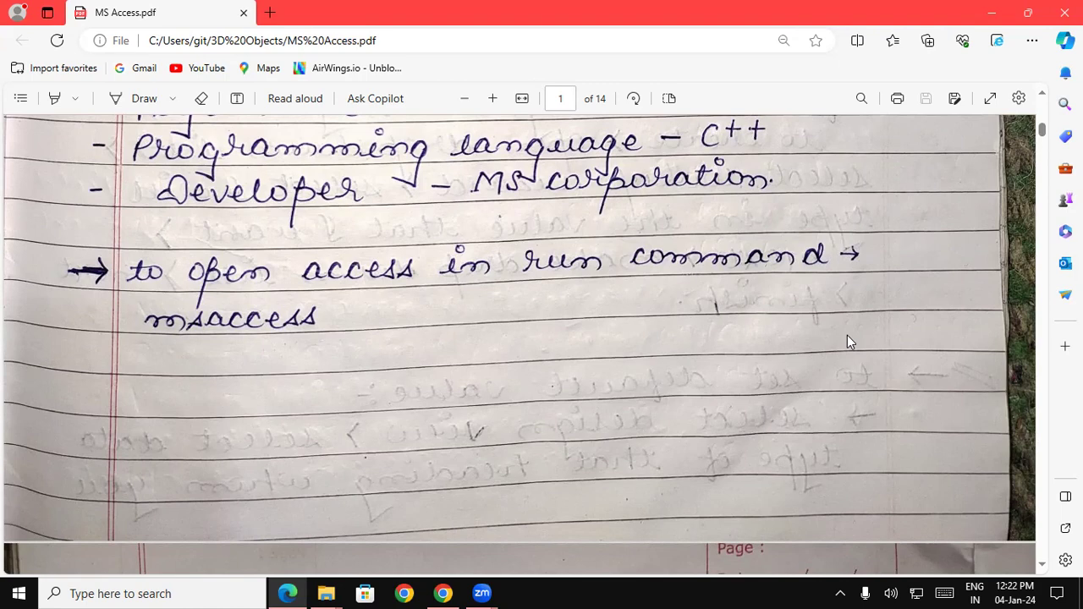
{"action": "scroll", "coordinate": [848, 335], "scroll_direction": "down", "scroll_amount": 1}
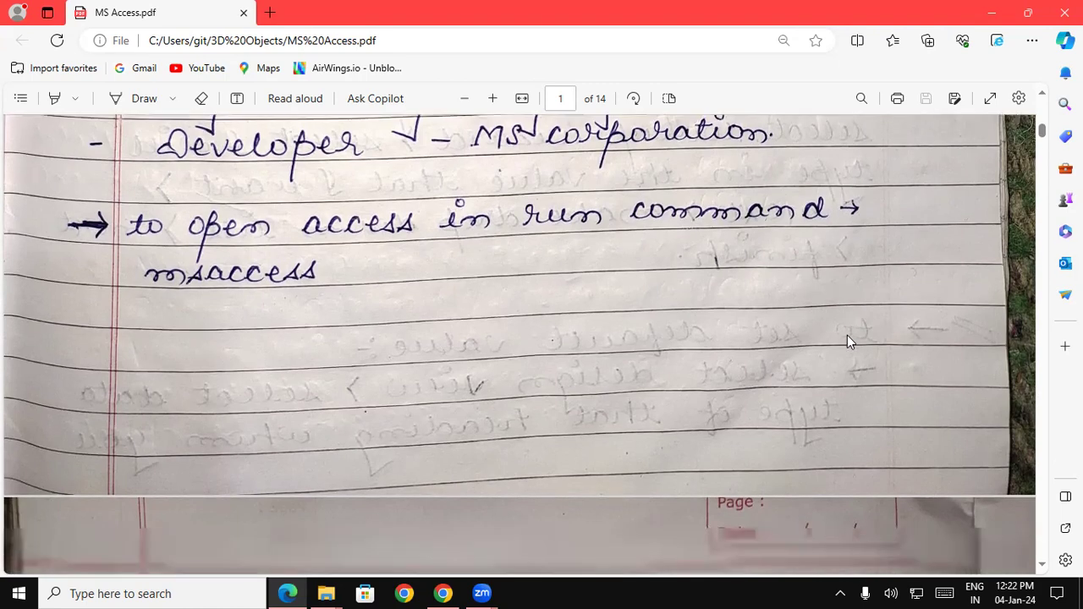
{"action": "scroll", "coordinate": [848, 335], "scroll_direction": "down", "scroll_amount": 1}
{"action": "scroll", "coordinate": [847, 335], "scroll_direction": "down", "scroll_amount": 1}
{"action": "scroll", "coordinate": [847, 336], "scroll_direction": "down", "scroll_amount": 1}
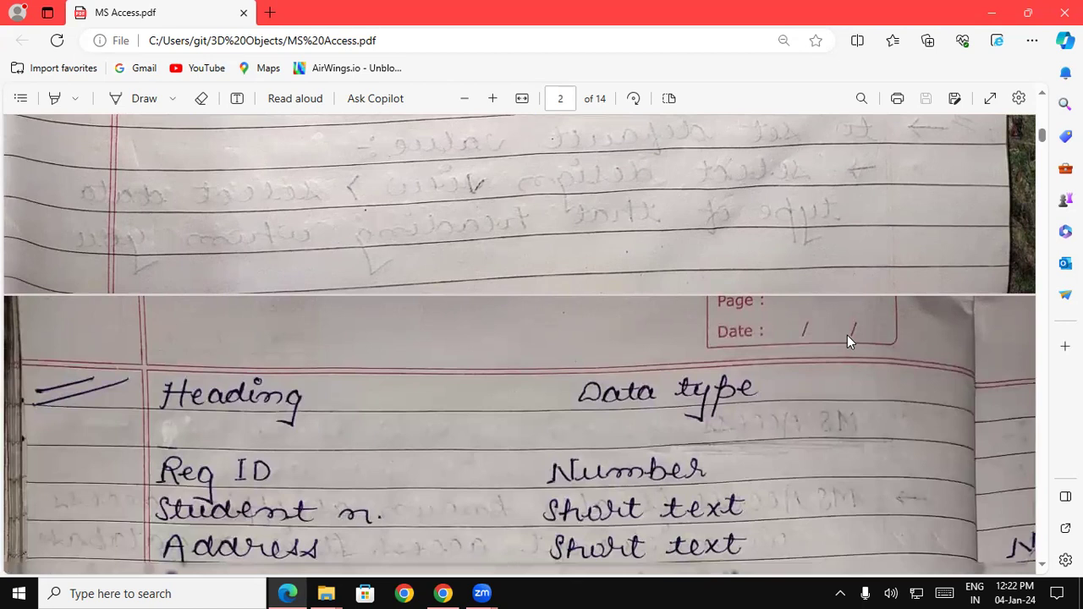
{"action": "scroll", "coordinate": [847, 335], "scroll_direction": "down", "scroll_amount": 3}
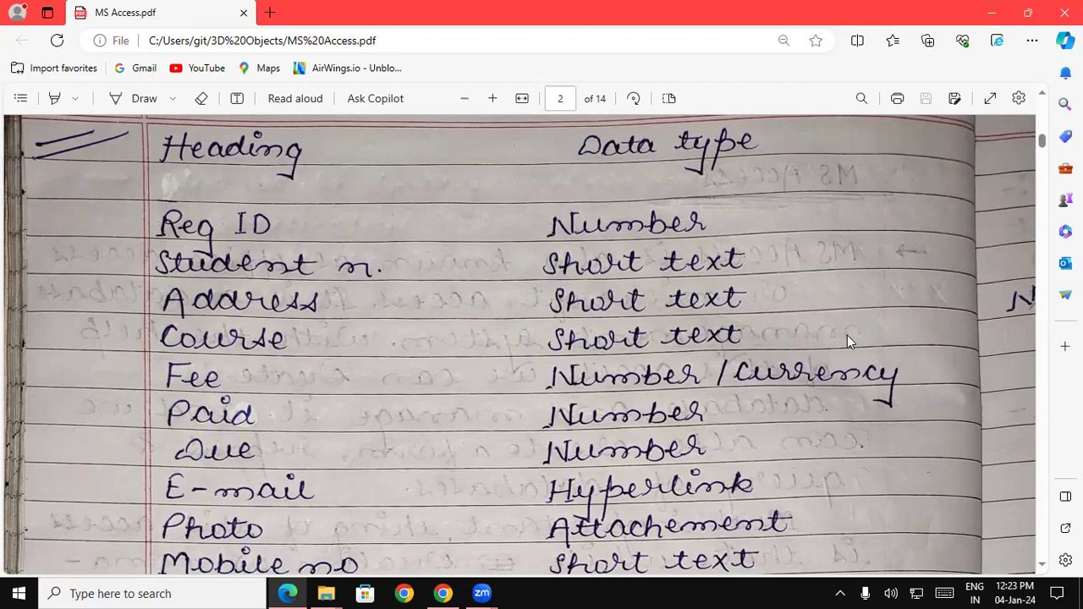
Scroll down to page 3's shortcut key list, such as Save and Find
{"action": "scroll", "coordinate": [847, 335], "scroll_direction": "down", "scroll_amount": 1}
{"action": "scroll", "coordinate": [848, 335], "scroll_direction": "down", "scroll_amount": 1}
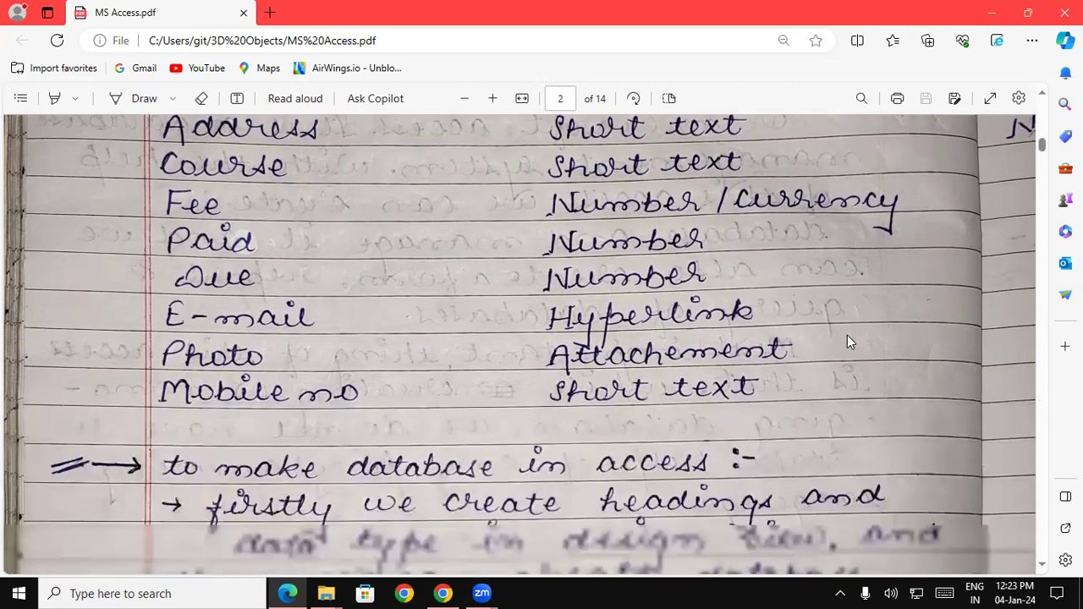
{"action": "scroll", "coordinate": [847, 336], "scroll_direction": "down", "scroll_amount": 2}
{"action": "scroll", "coordinate": [847, 335], "scroll_direction": "down", "scroll_amount": 1}
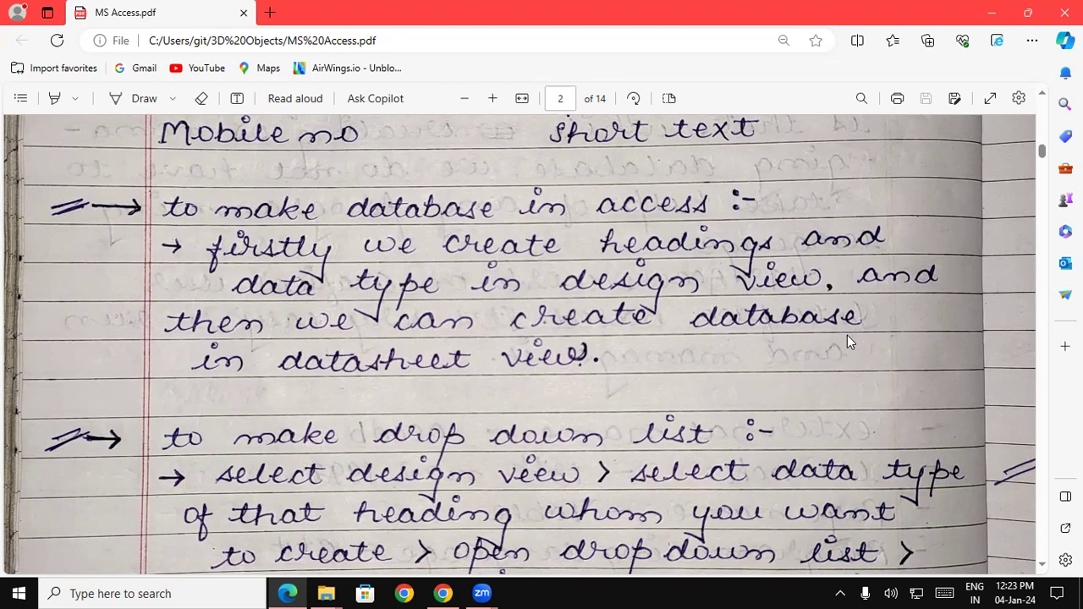
{"action": "scroll", "coordinate": [848, 335], "scroll_direction": "down", "scroll_amount": 1}
{"action": "scroll", "coordinate": [847, 335], "scroll_direction": "down", "scroll_amount": 1}
{"action": "scroll", "coordinate": [848, 335], "scroll_direction": "down", "scroll_amount": 1}
{"action": "scroll", "coordinate": [847, 335], "scroll_direction": "down", "scroll_amount": 1}
{"action": "scroll", "coordinate": [847, 335], "scroll_direction": "down", "scroll_amount": 2}
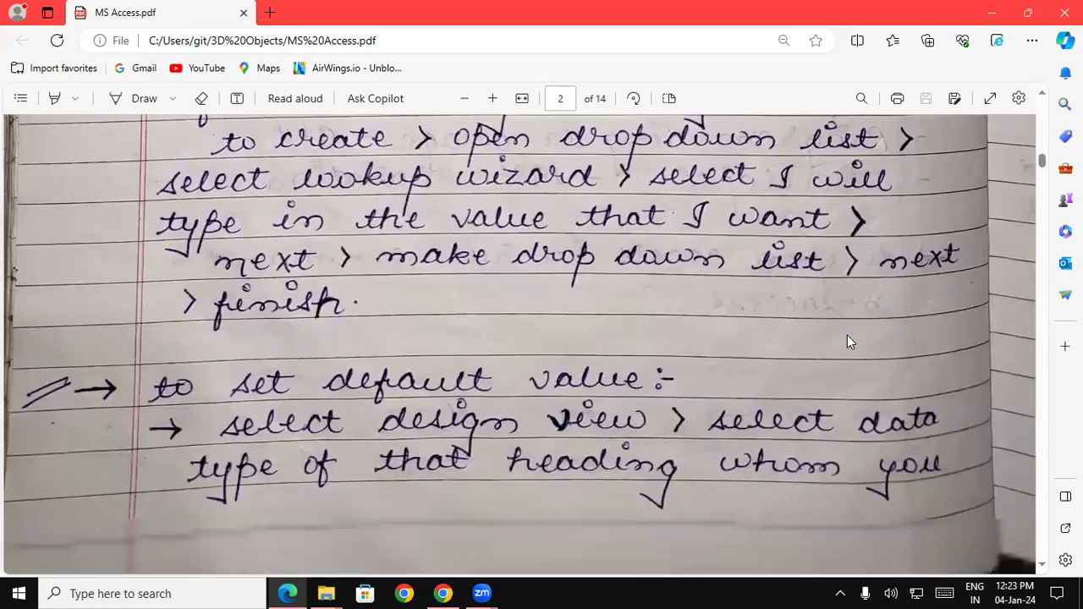
{"action": "scroll", "coordinate": [847, 335], "scroll_direction": "down", "scroll_amount": 2}
{"action": "scroll", "coordinate": [848, 336], "scroll_direction": "down", "scroll_amount": 2}
{"action": "scroll", "coordinate": [847, 335], "scroll_direction": "down", "scroll_amount": 1}
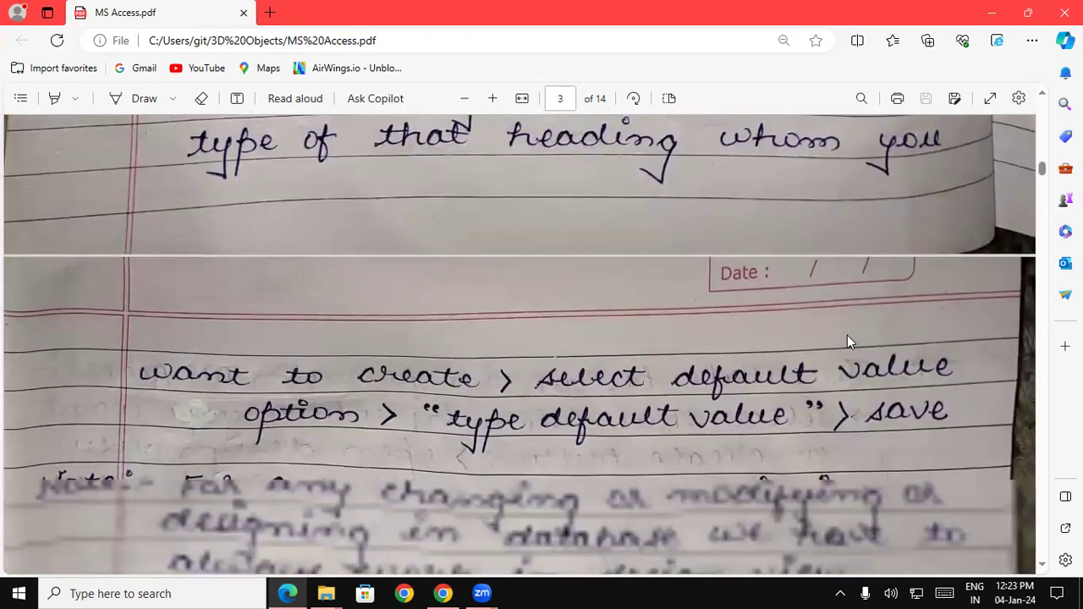
{"action": "scroll", "coordinate": [847, 335], "scroll_direction": "down", "scroll_amount": 3}
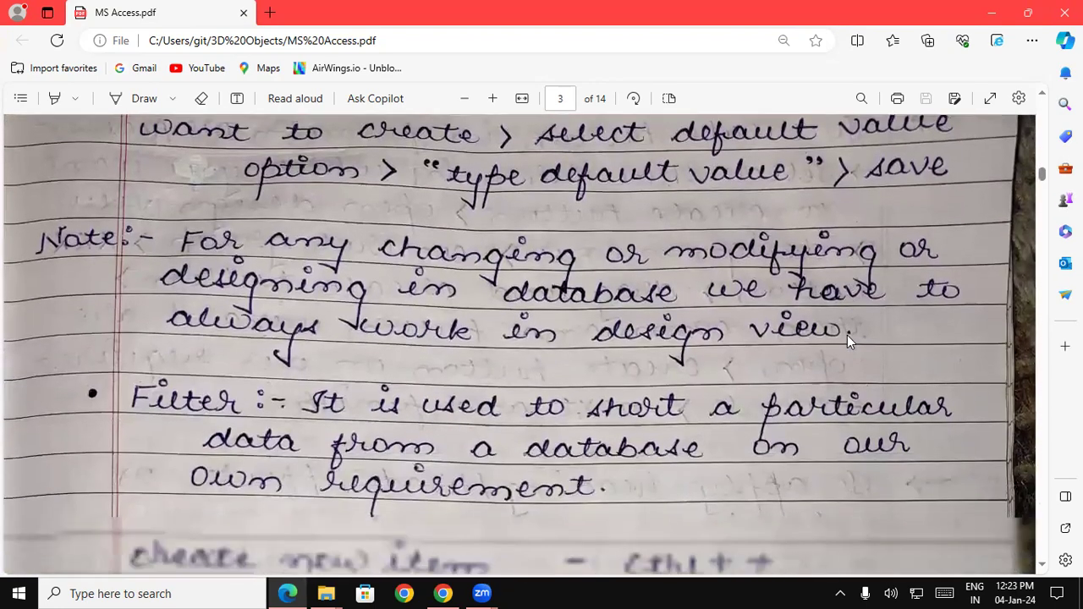
{"action": "scroll", "coordinate": [847, 335], "scroll_direction": "down", "scroll_amount": 1}
{"action": "scroll", "coordinate": [848, 335], "scroll_direction": "down", "scroll_amount": 1}
{"action": "scroll", "coordinate": [847, 335], "scroll_direction": "down", "scroll_amount": 1}
{"action": "scroll", "coordinate": [847, 335], "scroll_direction": "down", "scroll_amount": 1}
{"action": "scroll", "coordinate": [847, 335], "scroll_direction": "down", "scroll_amount": 1}
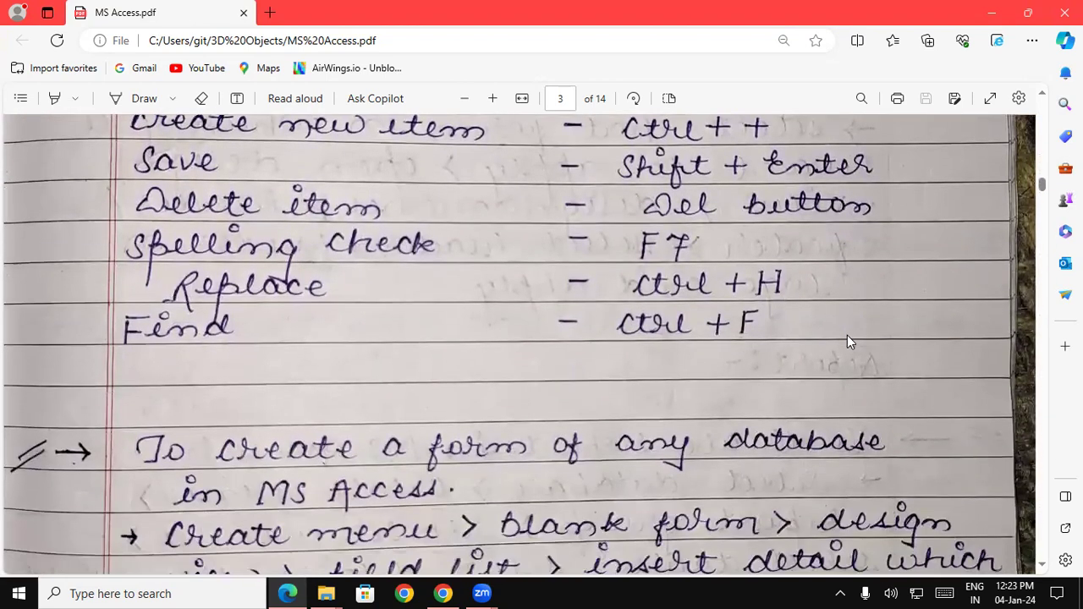
{"action": "scroll", "coordinate": [848, 335], "scroll_direction": "up", "scroll_amount": 1}
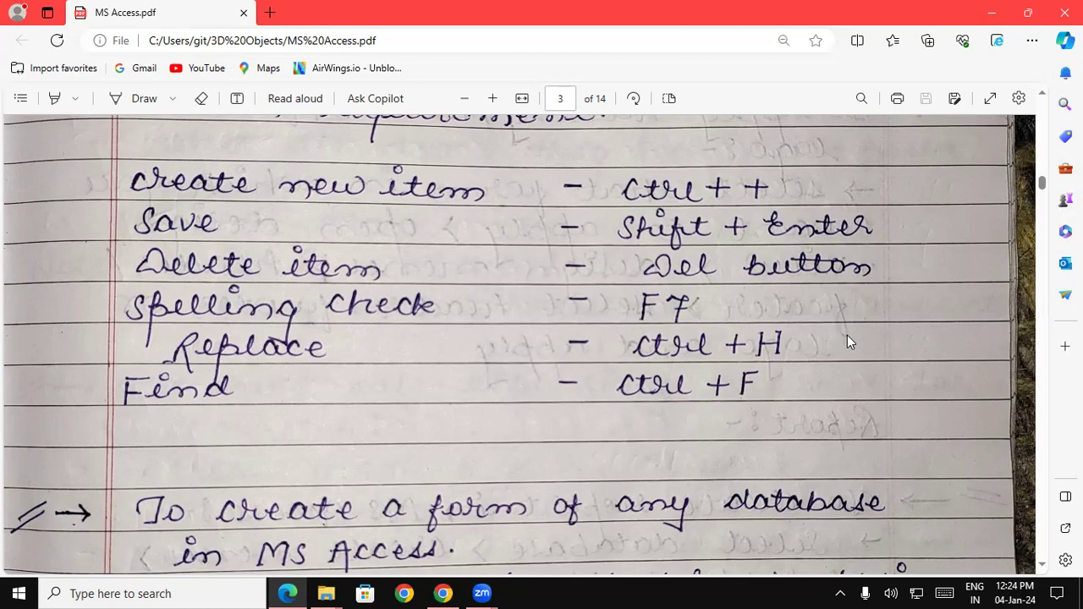
Scroll slightly to reveal the 'To create a form' and 'Layout view' notes
{"action": "scroll", "coordinate": [847, 342], "scroll_direction": "down", "scroll_amount": 3}
Scroll to page 4's header, footer or logo steps and the Report notes
{"action": "scroll", "coordinate": [849, 341], "scroll_direction": "down", "scroll_amount": 2}
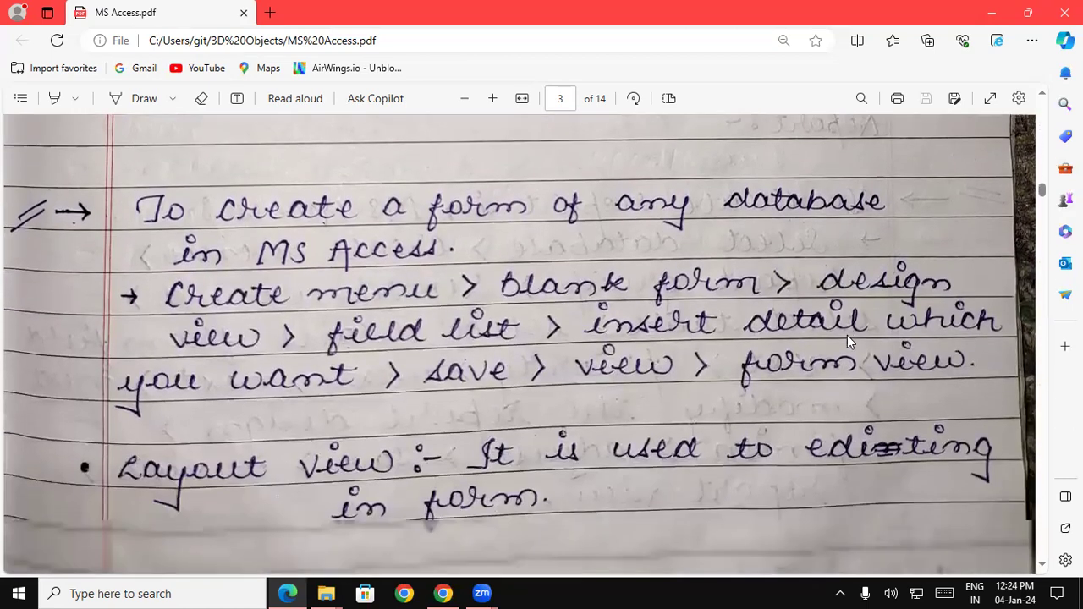
{"action": "scroll", "coordinate": [849, 341], "scroll_direction": "down", "scroll_amount": 2}
{"action": "scroll", "coordinate": [849, 342], "scroll_direction": "down", "scroll_amount": 2}
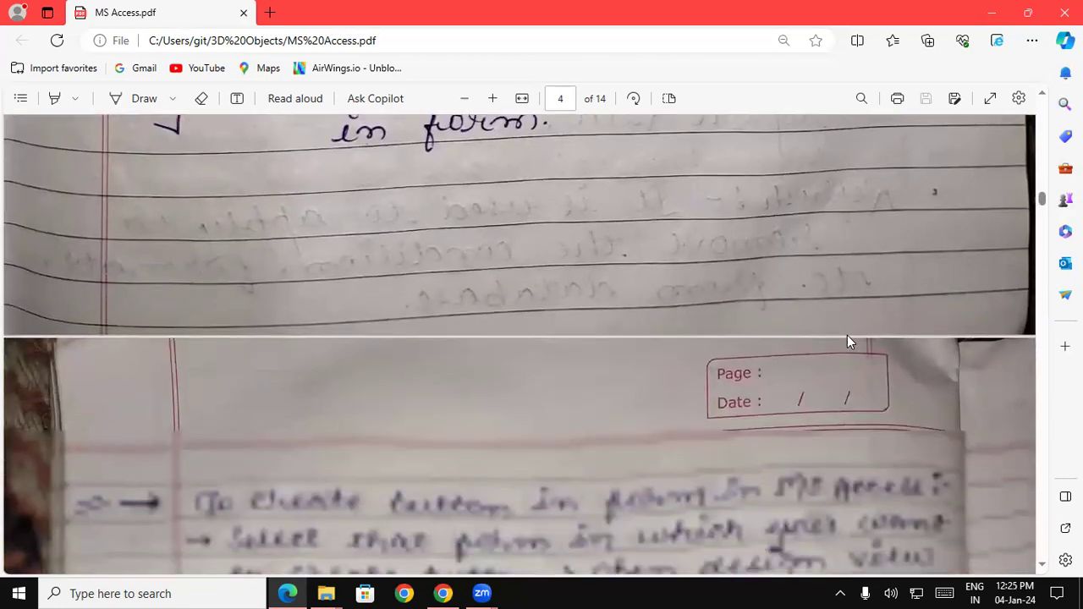
{"action": "scroll", "coordinate": [848, 335], "scroll_direction": "down", "scroll_amount": 2}
{"action": "scroll", "coordinate": [847, 335], "scroll_direction": "down", "scroll_amount": 2}
{"action": "scroll", "coordinate": [848, 335], "scroll_direction": "down", "scroll_amount": 2}
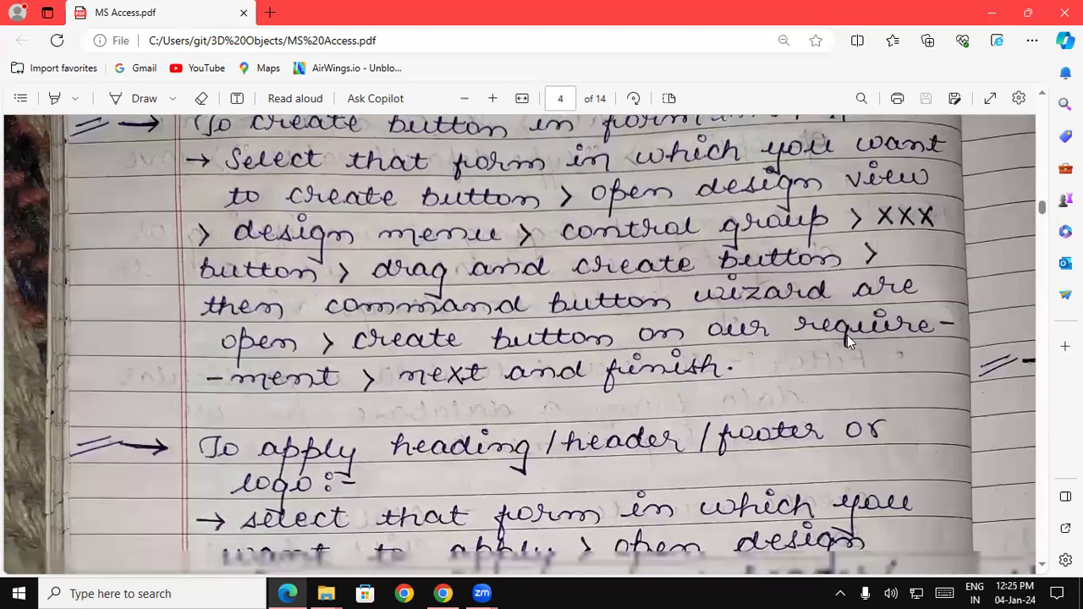
{"action": "scroll", "coordinate": [848, 336], "scroll_direction": "down", "scroll_amount": 1}
{"action": "scroll", "coordinate": [848, 335], "scroll_direction": "down", "scroll_amount": 2}
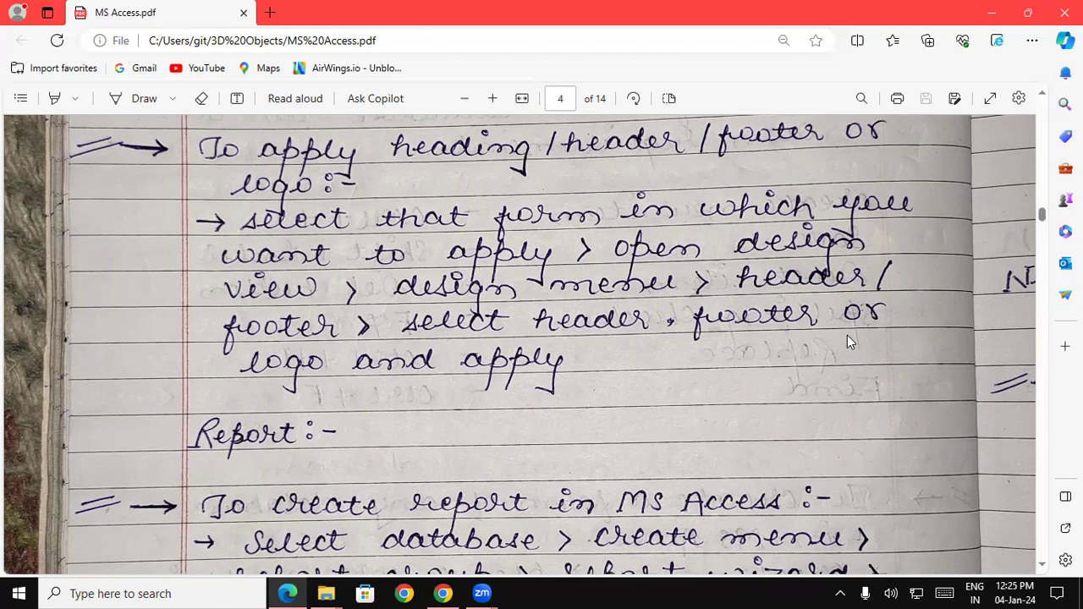
{"action": "left_click", "coordinate": [479, 593]}
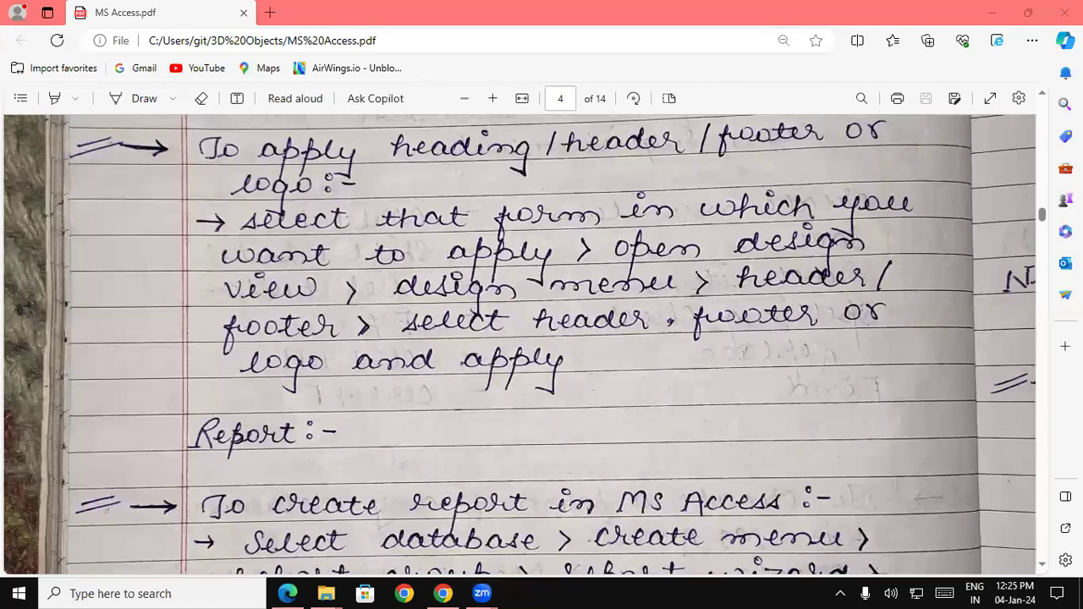
{"action": "mouse_move", "coordinate": [302, 378]}
{"action": "left_mouse_down"}
{"action": "mouse_move", "coordinate": [356, 405]}
{"action": "mouse_move", "coordinate": [335, 418]}
{"action": "left_mouse_up"}
{"action": "mouse_move", "coordinate": [388, 392]}
{"action": "left_mouse_down"}
{"action": "mouse_move", "coordinate": [406, 426]}
{"action": "mouse_move", "coordinate": [440, 414]}
{"action": "mouse_move", "coordinate": [450, 458]}
{"action": "left_mouse_up"}
{"action": "left_click", "coordinate": [416, 411]}
{"action": "mouse_move", "coordinate": [471, 422]}
{"action": "left_mouse_down"}
{"action": "mouse_move", "coordinate": [476, 433]}
{"action": "mouse_move", "coordinate": [524, 429]}
{"action": "mouse_move", "coordinate": [520, 459]}
{"action": "mouse_move", "coordinate": [569, 437]}
{"action": "mouse_move", "coordinate": [611, 391]}
{"action": "mouse_move", "coordinate": [602, 460]}
{"action": "left_mouse_up"}
{"action": "mouse_move", "coordinate": [591, 418]}
{"action": "left_mouse_down"}
{"action": "mouse_move", "coordinate": [673, 402]}
{"action": "mouse_move", "coordinate": [664, 444]}
{"action": "mouse_move", "coordinate": [711, 398]}
{"action": "left_mouse_up"}
{"action": "mouse_move", "coordinate": [717, 398]}
{"action": "left_mouse_down"}
{"action": "mouse_move", "coordinate": [743, 432]}
{"action": "mouse_move", "coordinate": [755, 391]}
{"action": "mouse_move", "coordinate": [763, 413]}
{"action": "left_mouse_up"}
{"action": "left_click_drag", "start_coordinate": [765, 401], "coordinate": [792, 413]}
{"action": "mouse_move", "coordinate": [792, 375]}
{"action": "left_mouse_down"}
{"action": "mouse_move", "coordinate": [821, 413]}
{"action": "mouse_move", "coordinate": [870, 409]}
{"action": "mouse_move", "coordinate": [899, 386]}
{"action": "mouse_move", "coordinate": [908, 406]}
{"action": "mouse_move", "coordinate": [929, 387]}
{"action": "mouse_move", "coordinate": [952, 391]}
{"action": "mouse_move", "coordinate": [948, 417]}
{"action": "mouse_move", "coordinate": [968, 386]}
{"action": "mouse_move", "coordinate": [974, 403]}
{"action": "left_mouse_up"}
{"action": "left_click_drag", "start_coordinate": [980, 374], "coordinate": [982, 411]}
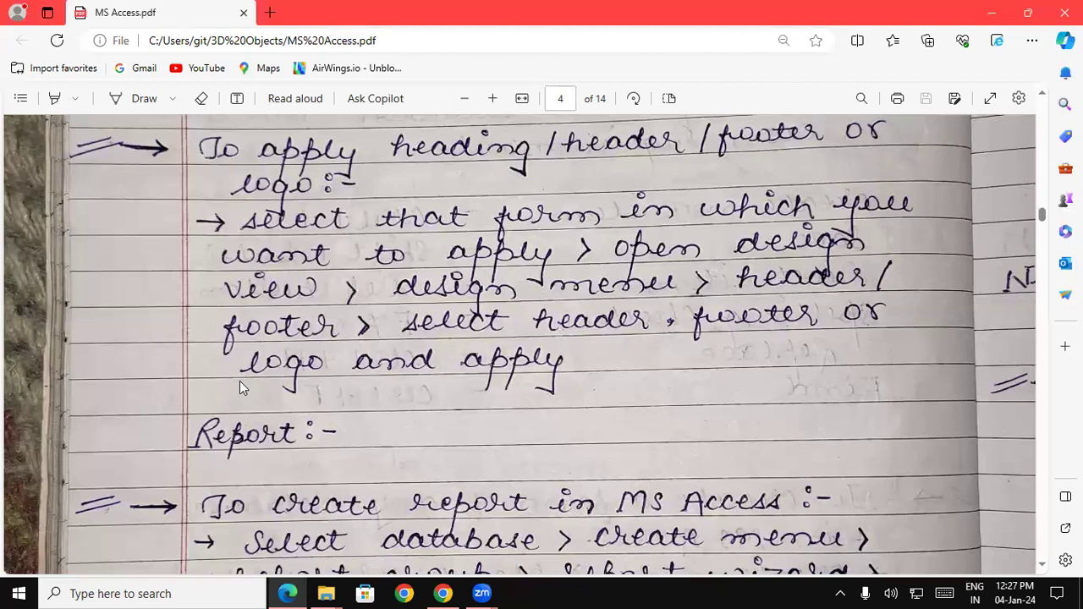
Launch Access via Win+R and msaccess, and open the recent Database12.4 database
{"action": "key", "text": "super+r"}
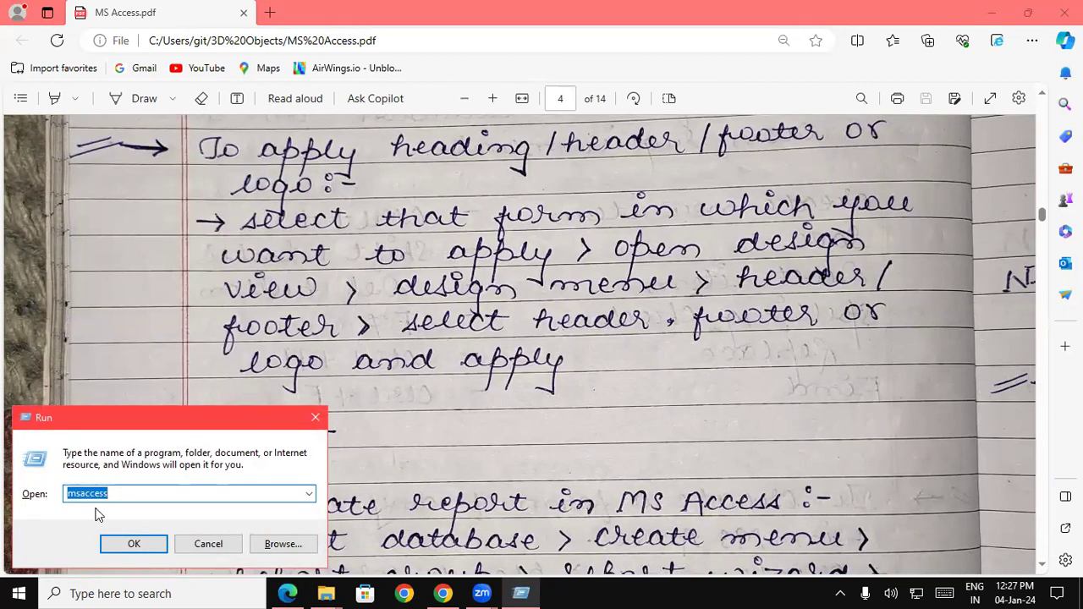
{"action": "left_click", "coordinate": [135, 541]}
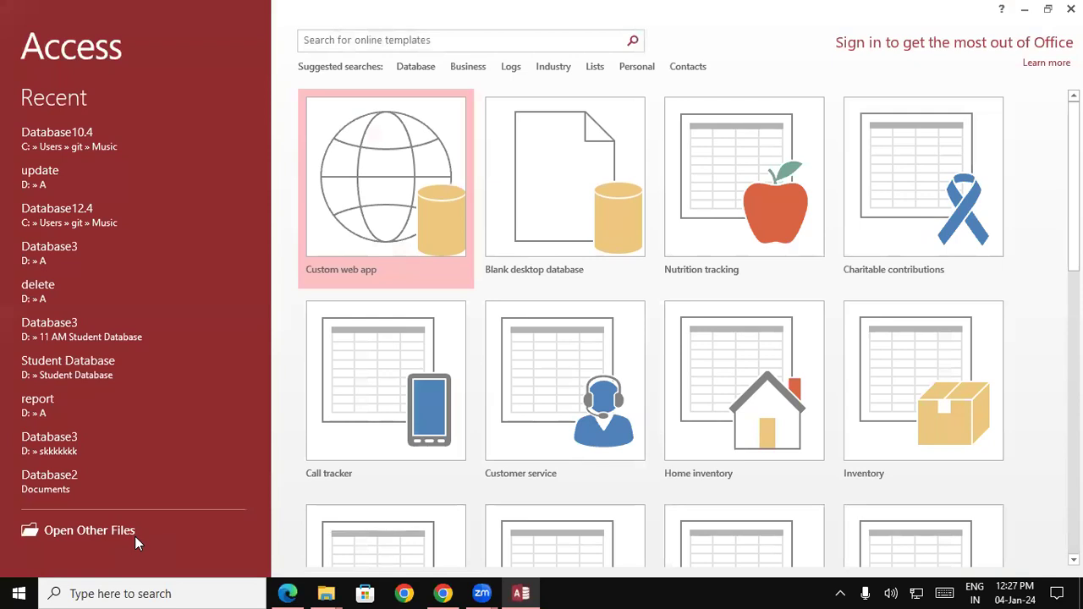
{"action": "left_click", "coordinate": [81, 225]}
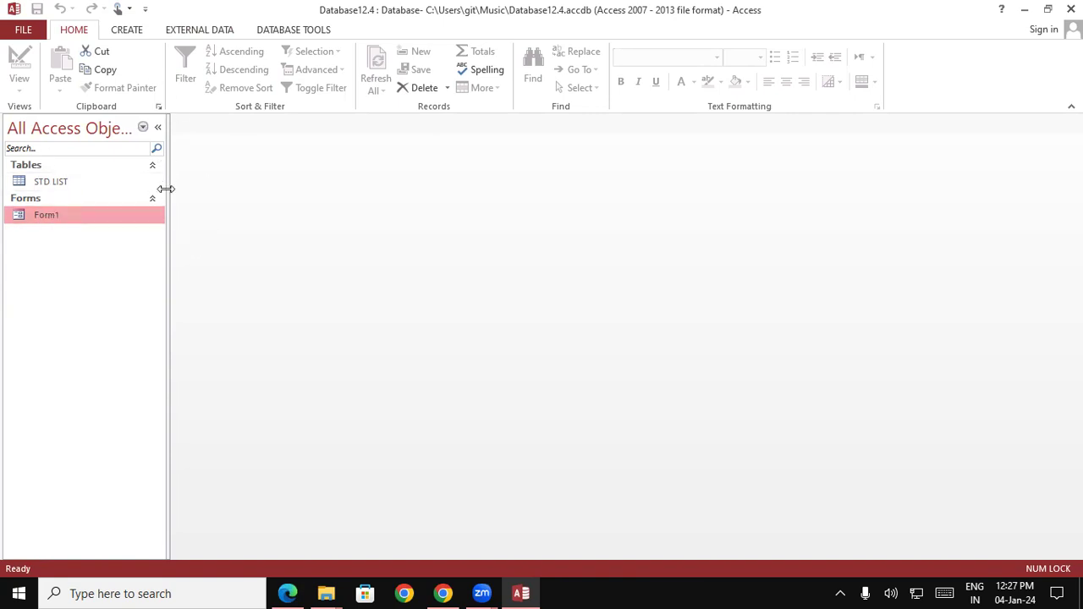
Open Form1 from the navigation pane and switch it to Design View
{"action": "double_click", "coordinate": [102, 215]}
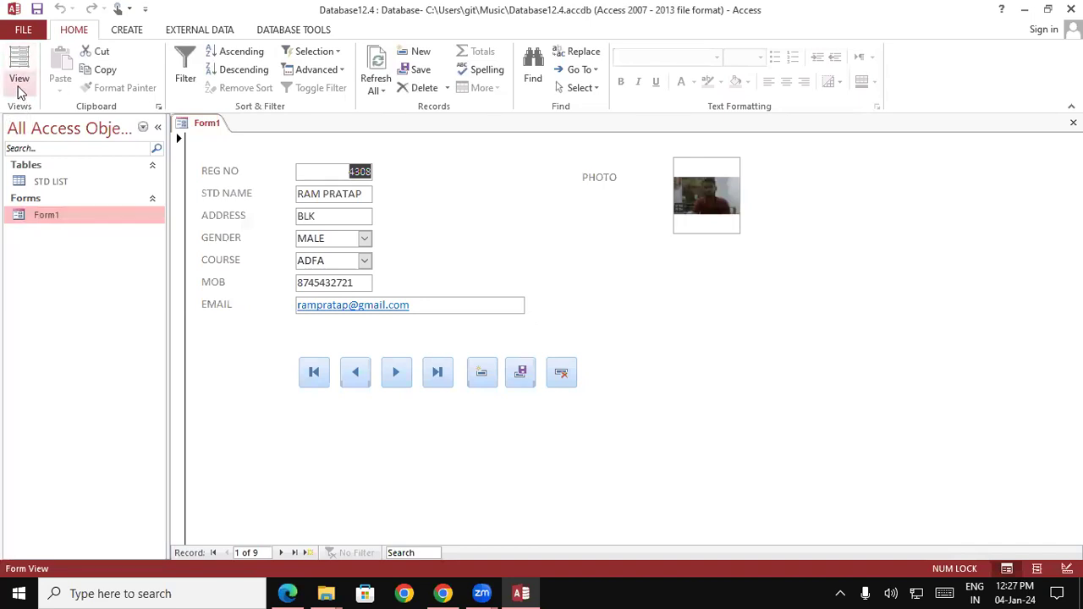
{"action": "left_click", "coordinate": [20, 92]}
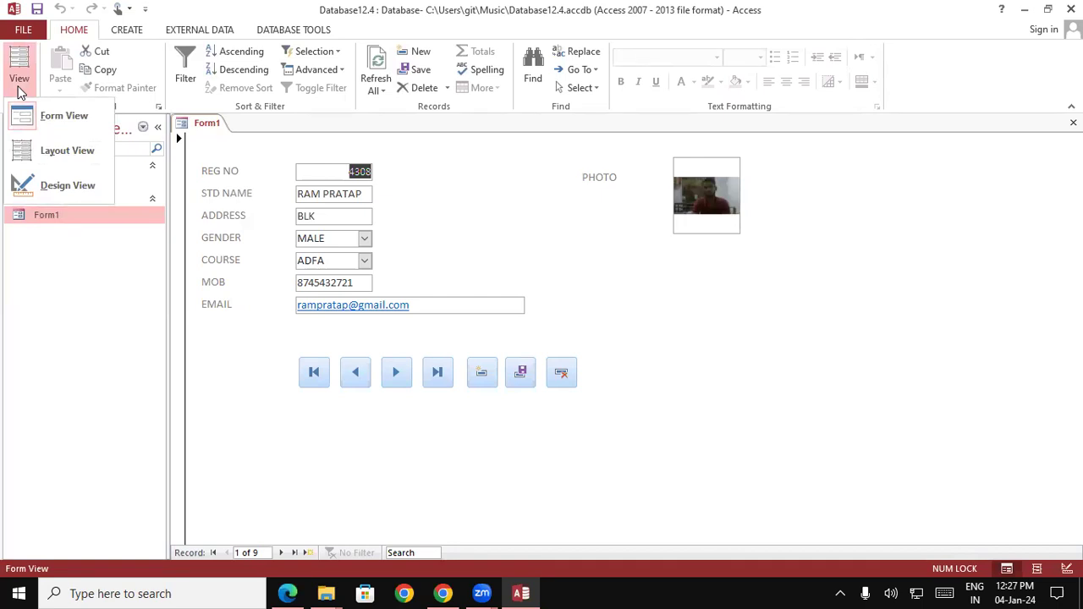
{"action": "left_click", "coordinate": [80, 189]}
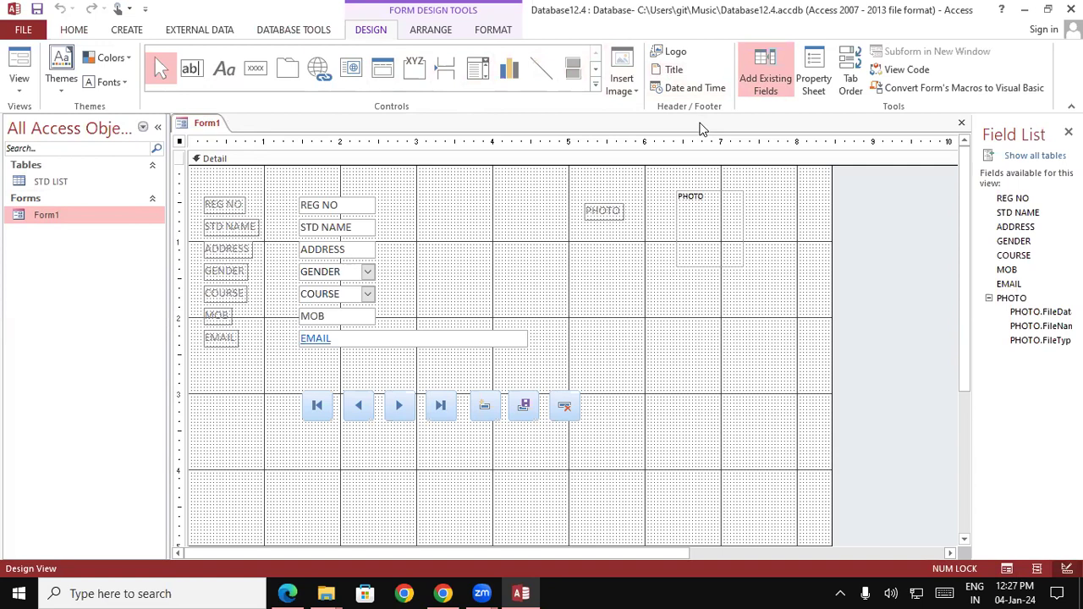
Insert the 'logo GIT' picture from the Pictures folder as Form1's header logo
{"action": "left_click", "coordinate": [672, 53]}
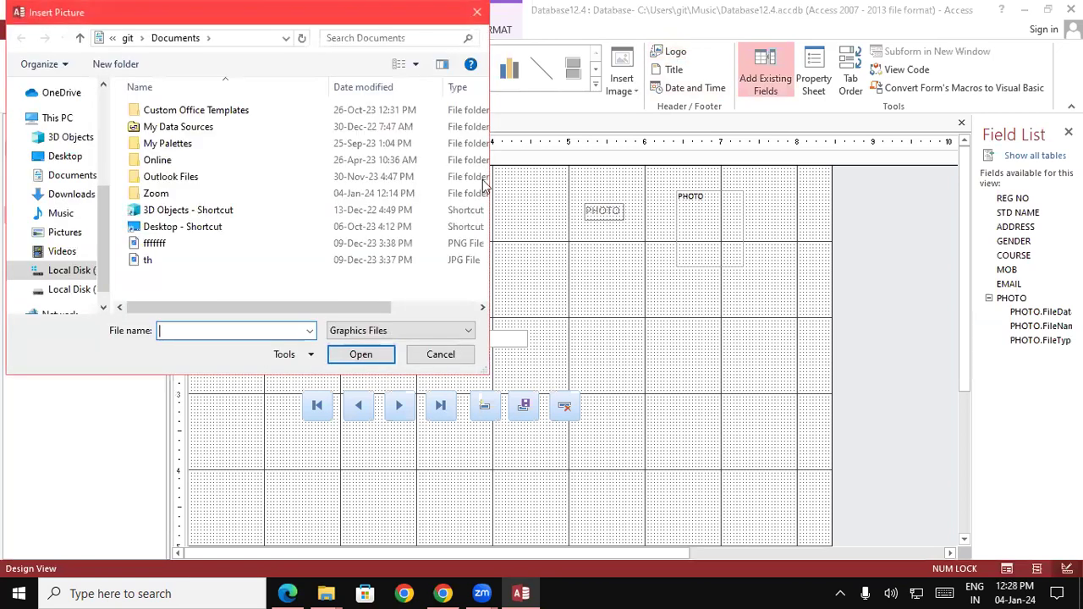
{"action": "left_click", "coordinate": [64, 232]}
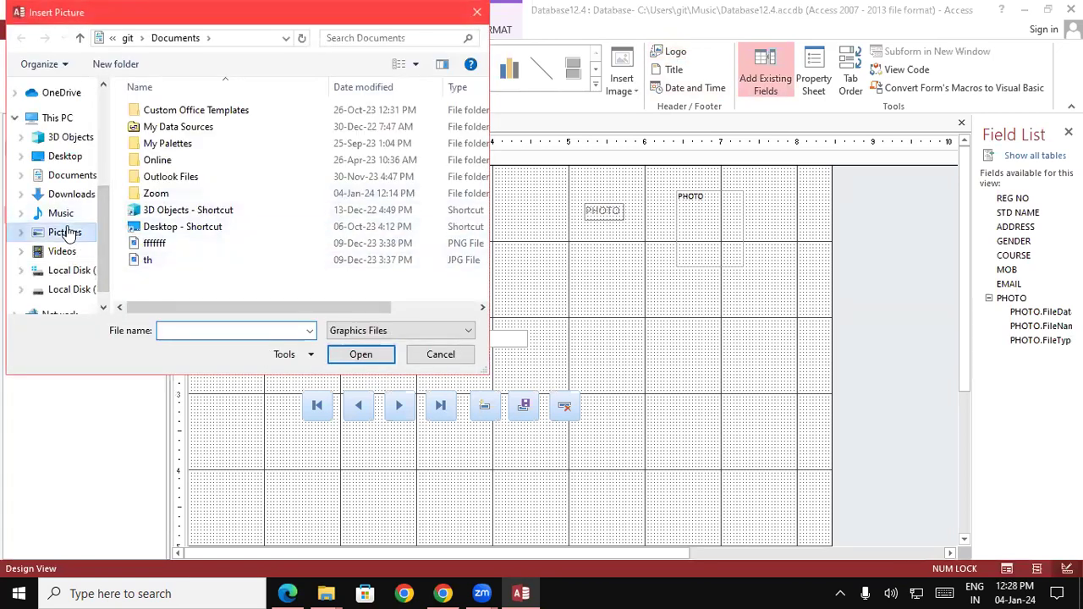
{"action": "left_click_drag", "start_coordinate": [484, 116], "coordinate": [479, 216]}
{"action": "left_click", "coordinate": [362, 234]}
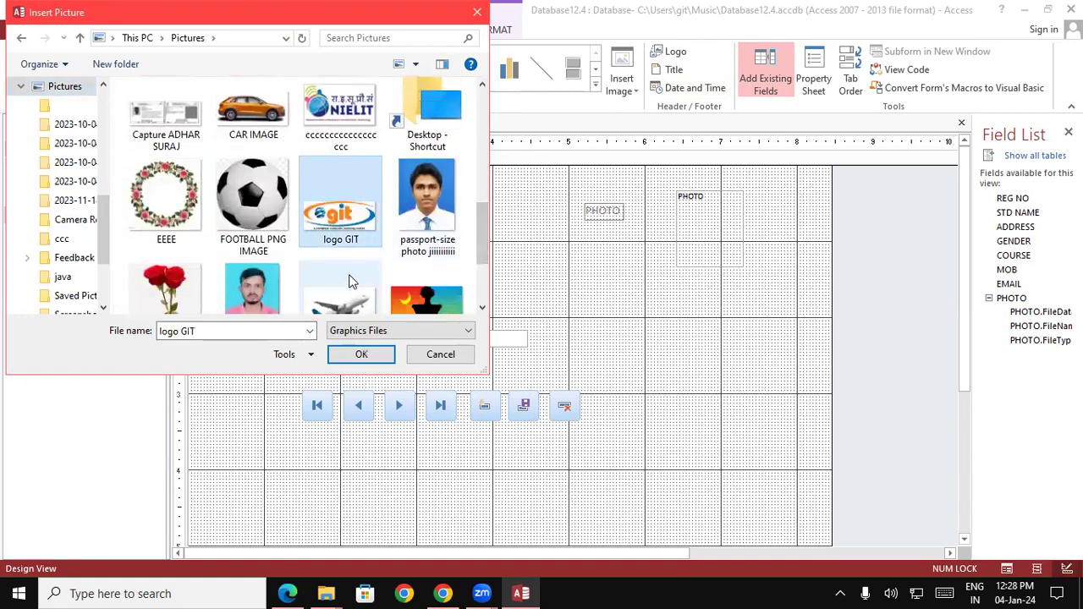
{"action": "left_click", "coordinate": [361, 354]}
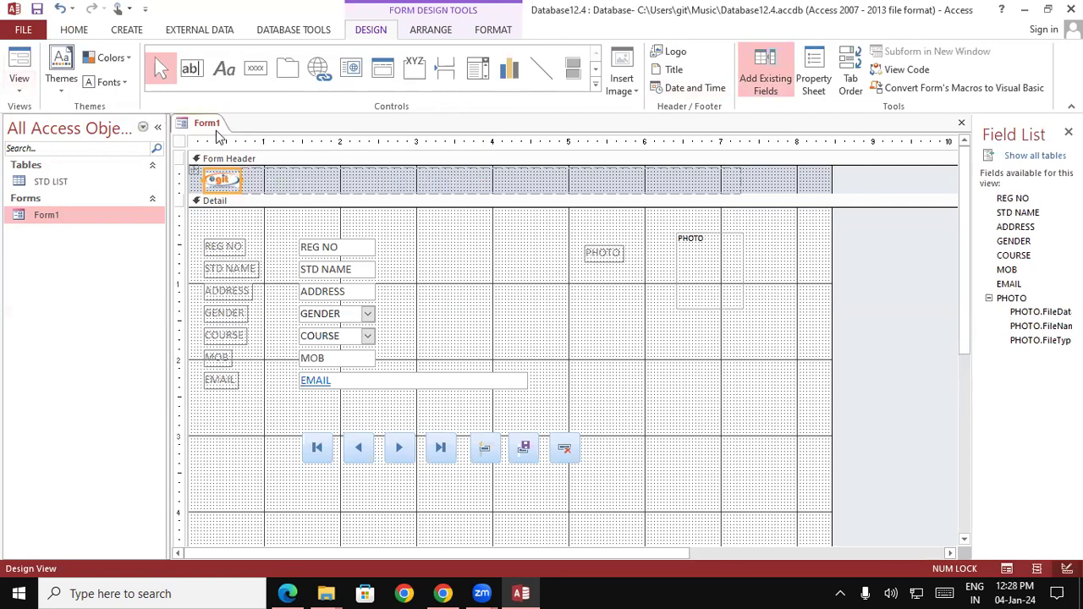
Check the logo in Form view, then return Form1 to Design View and select the header logo
{"action": "left_click", "coordinate": [18, 85]}
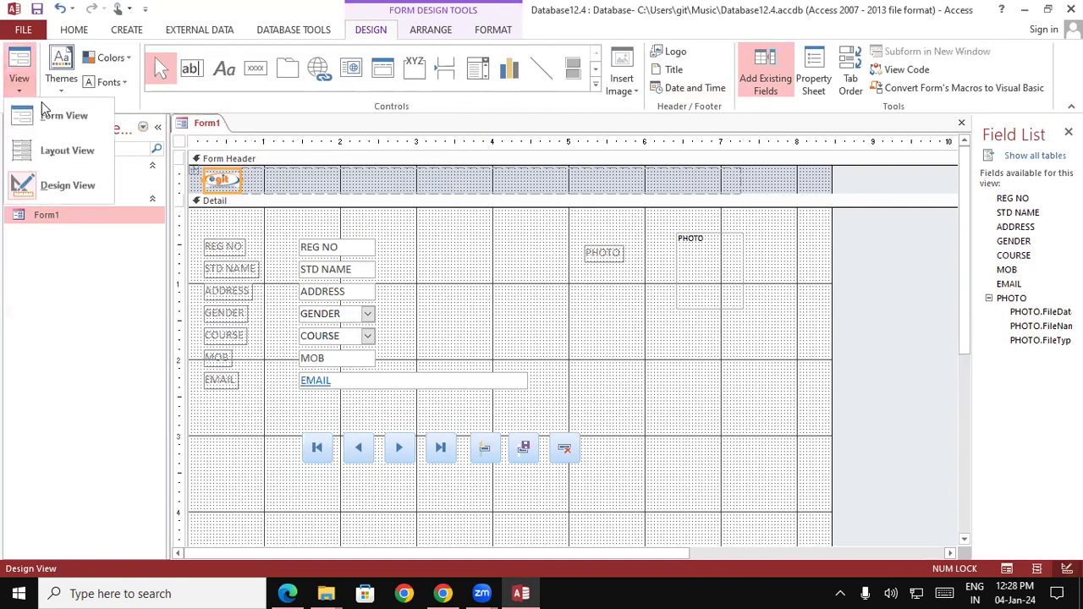
{"action": "left_click", "coordinate": [51, 115]}
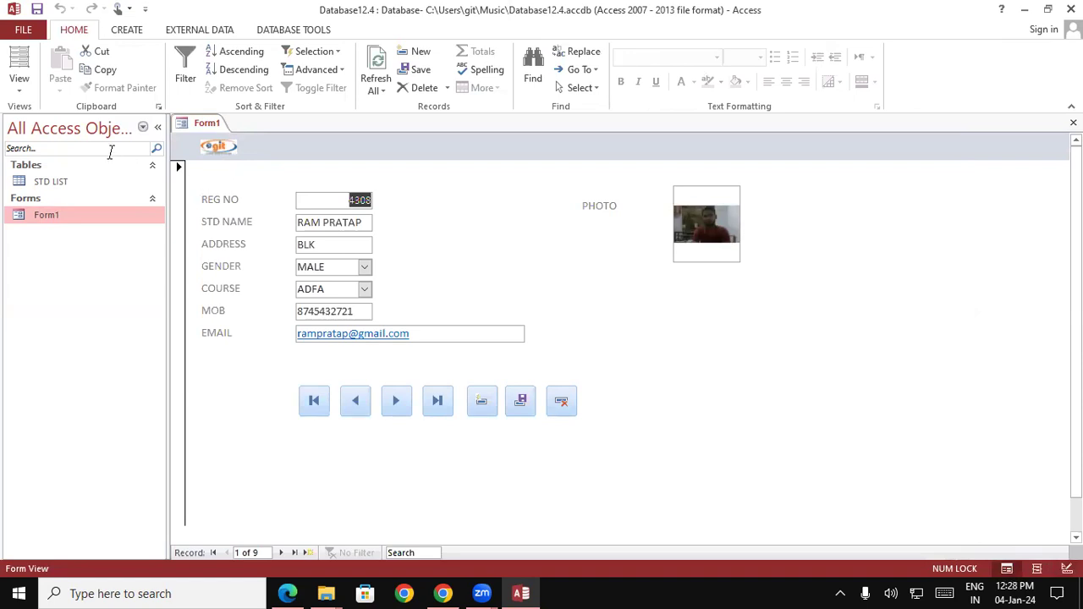
{"action": "left_click", "coordinate": [20, 92]}
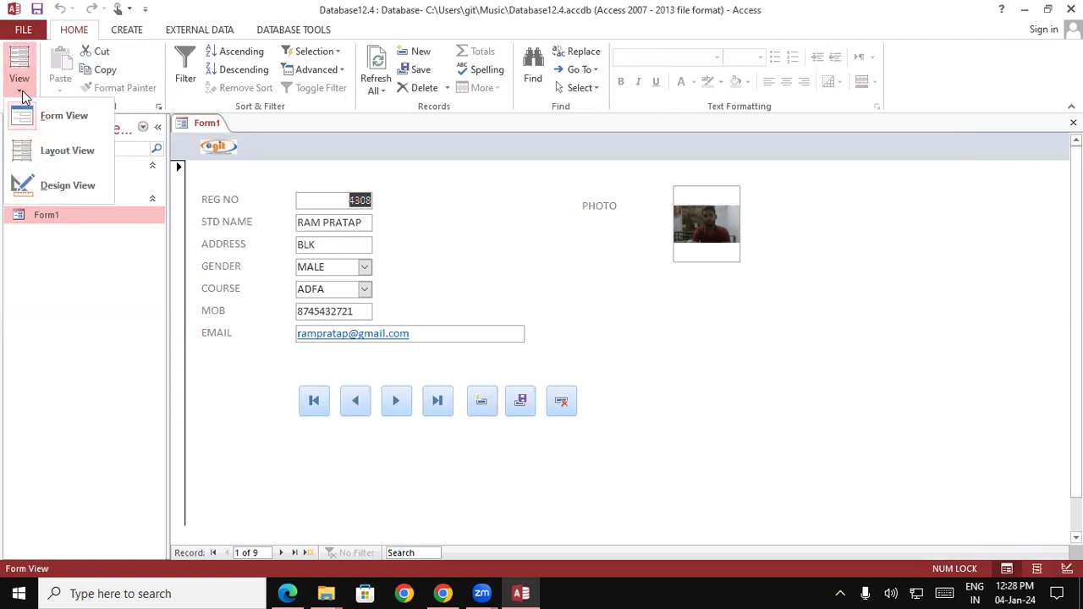
{"action": "left_click", "coordinate": [54, 185]}
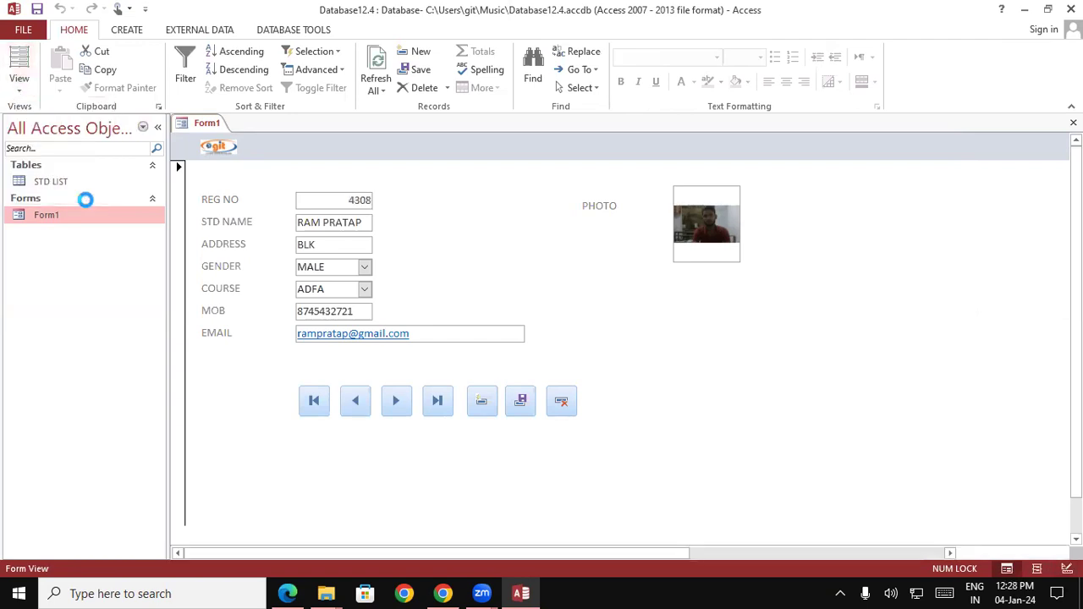
{"action": "left_click", "coordinate": [233, 183]}
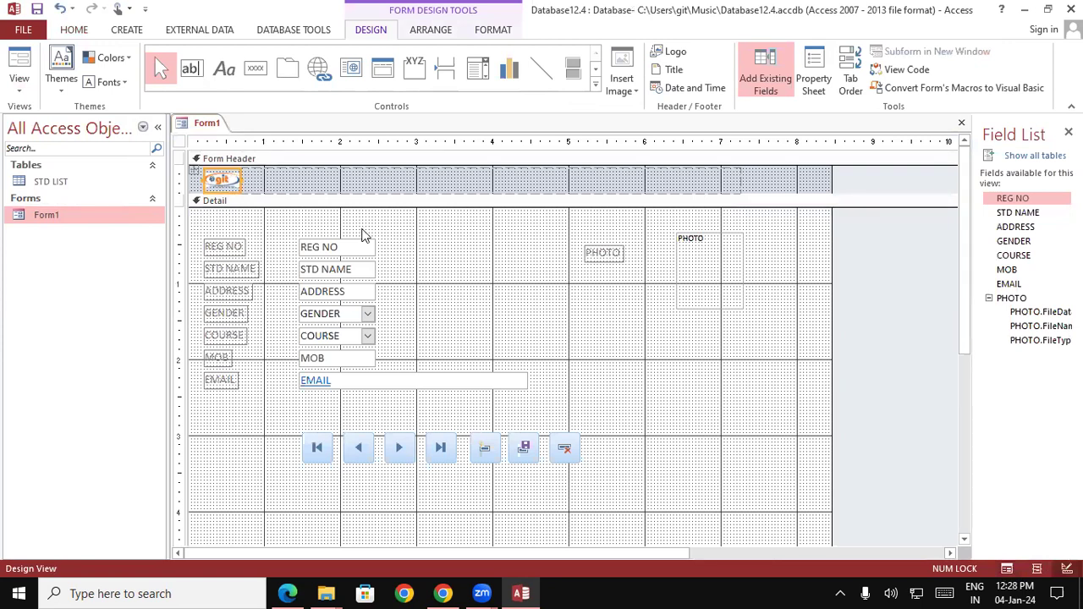
Add the header title 'GAYATRI INSTITUTE OF TECHNOLOGY PADRAUNA' in capitals and select its text
{"action": "left_click", "coordinate": [666, 71]}
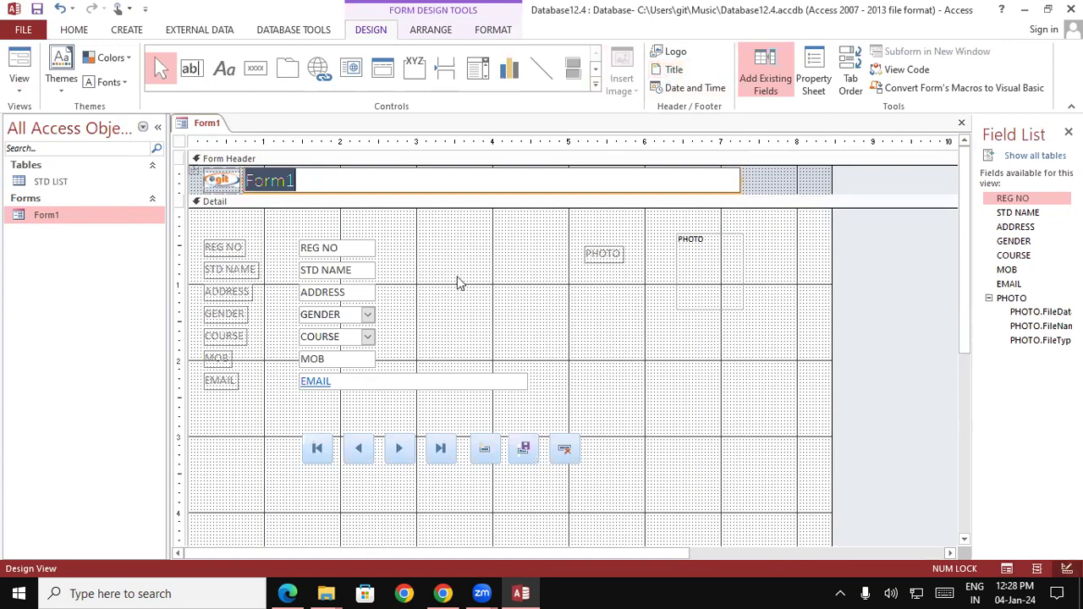
{"action": "key", "text": "Caps_Lock"}
{"action": "type", "text": "GAYATRI IN"}
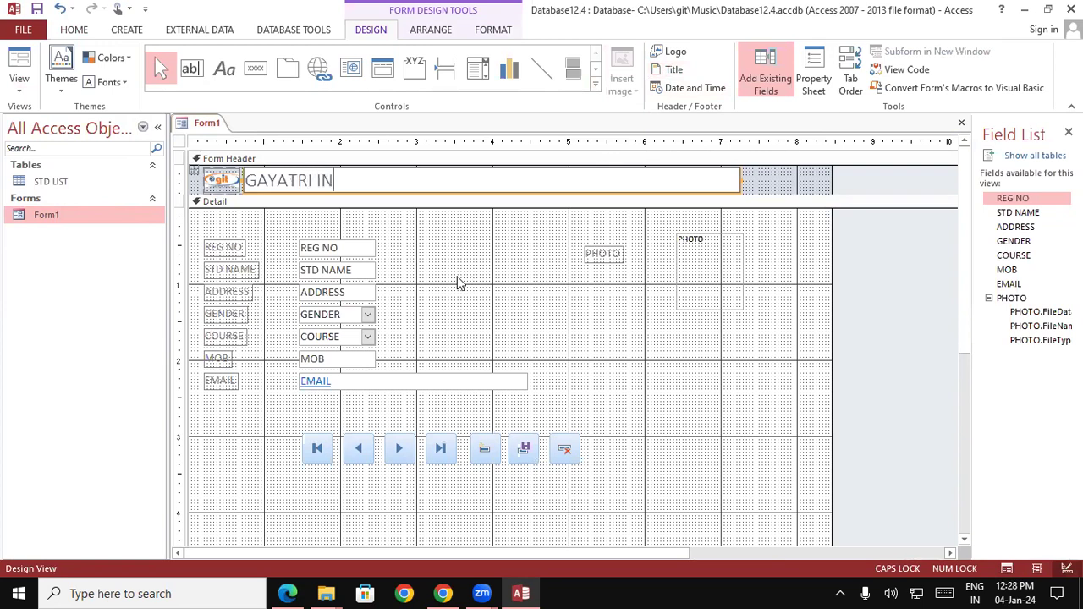
{"action": "type", "text": "STIT"}
{"action": "type", "text": "UTE OF T"}
{"action": "type", "text": "ECHNOLOGY PADRAUNA"}
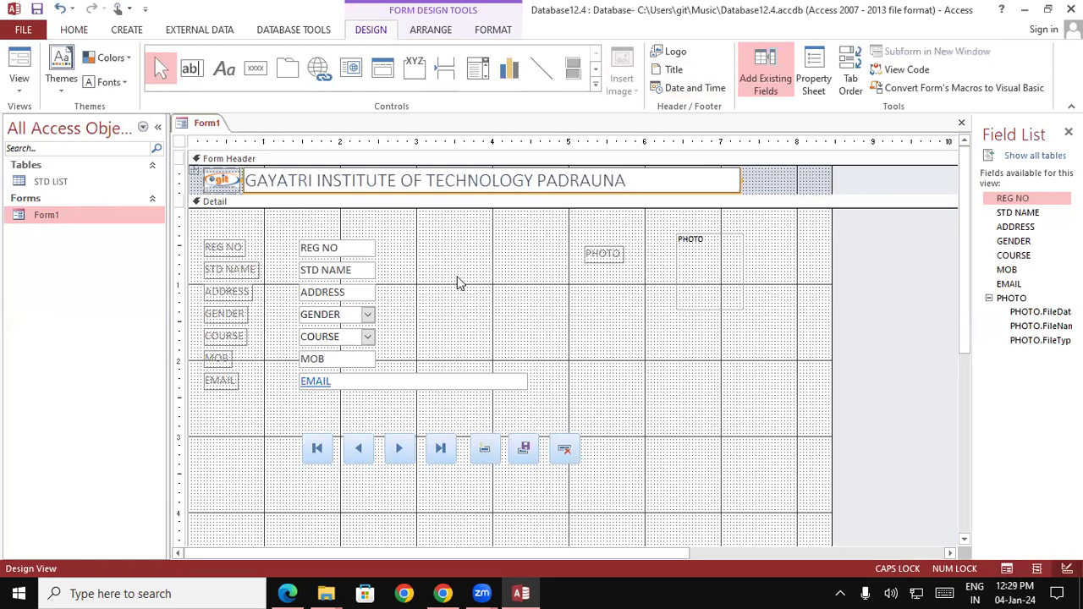
{"action": "left_click_drag", "start_coordinate": [668, 180], "coordinate": [233, 167]}
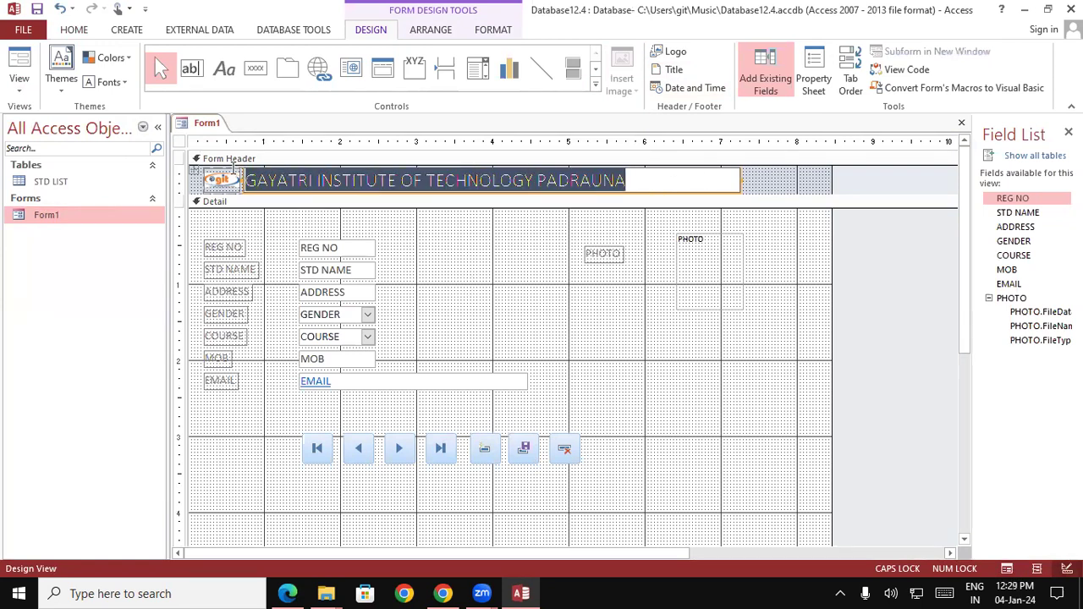
Format the header title as bold, italic, red and underlined
{"action": "left_click", "coordinate": [79, 32]}
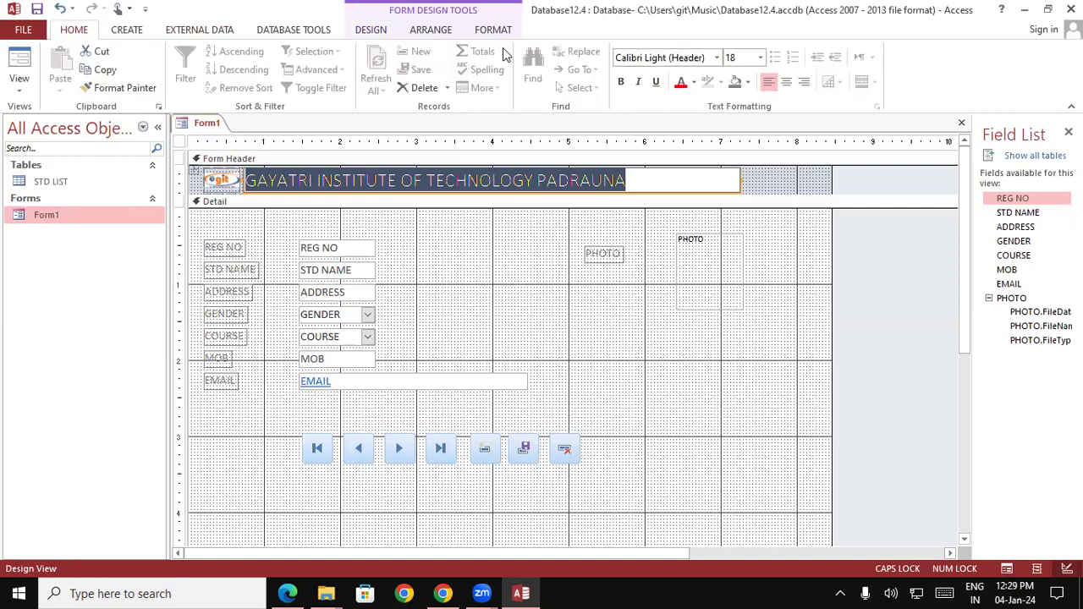
{"action": "left_click", "coordinate": [620, 81]}
{"action": "left_click", "coordinate": [638, 81]}
{"action": "left_click", "coordinate": [682, 85]}
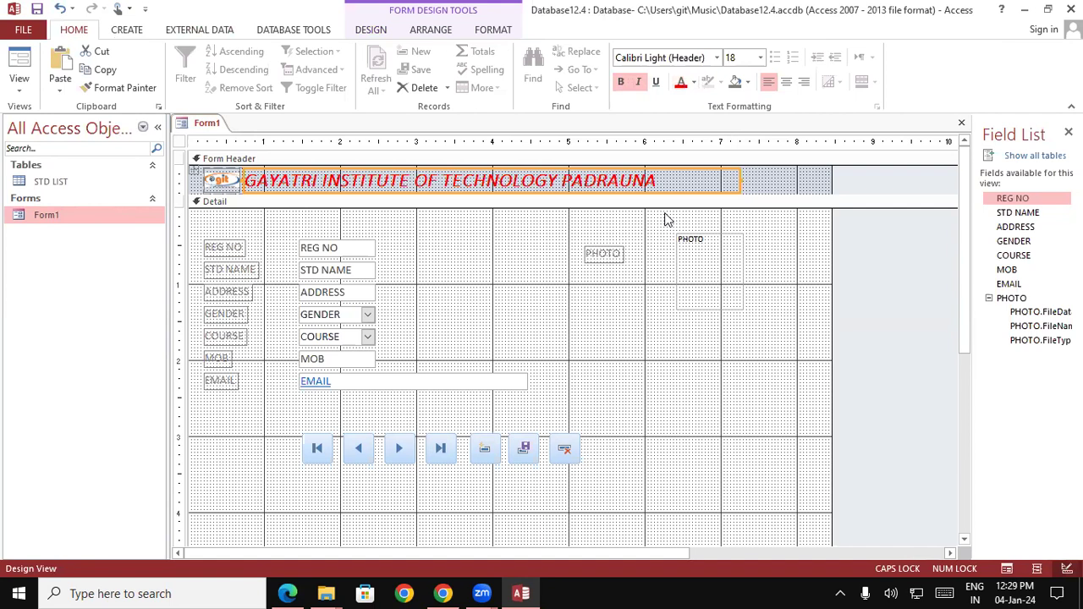
{"action": "left_click", "coordinate": [660, 83]}
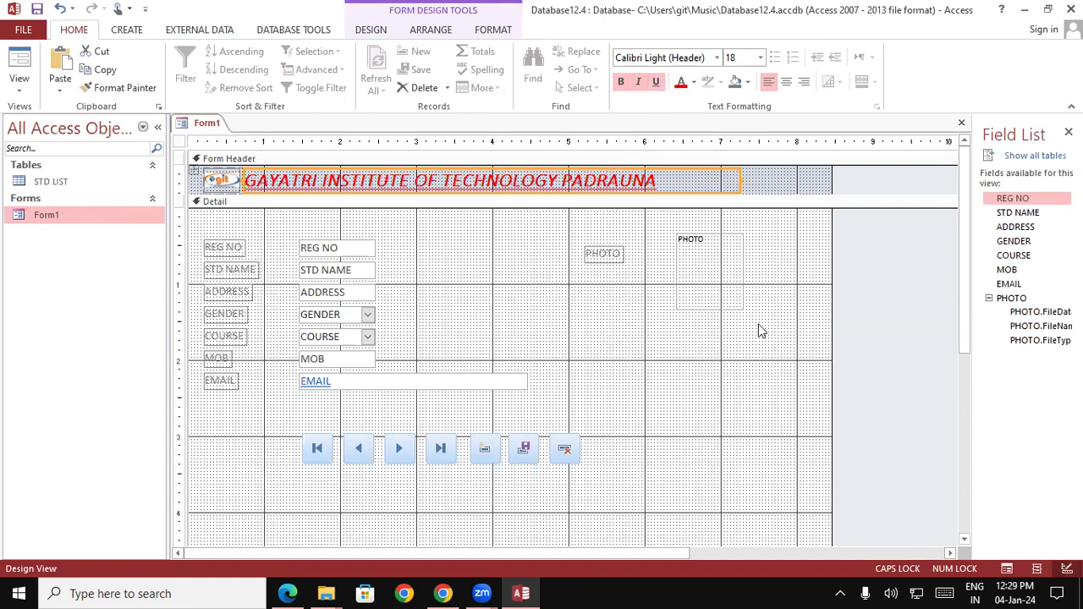
{"action": "left_click", "coordinate": [351, 205]}
Save Form1 and switch it to Form view to check the styled title
{"action": "right_click", "coordinate": [207, 123]}
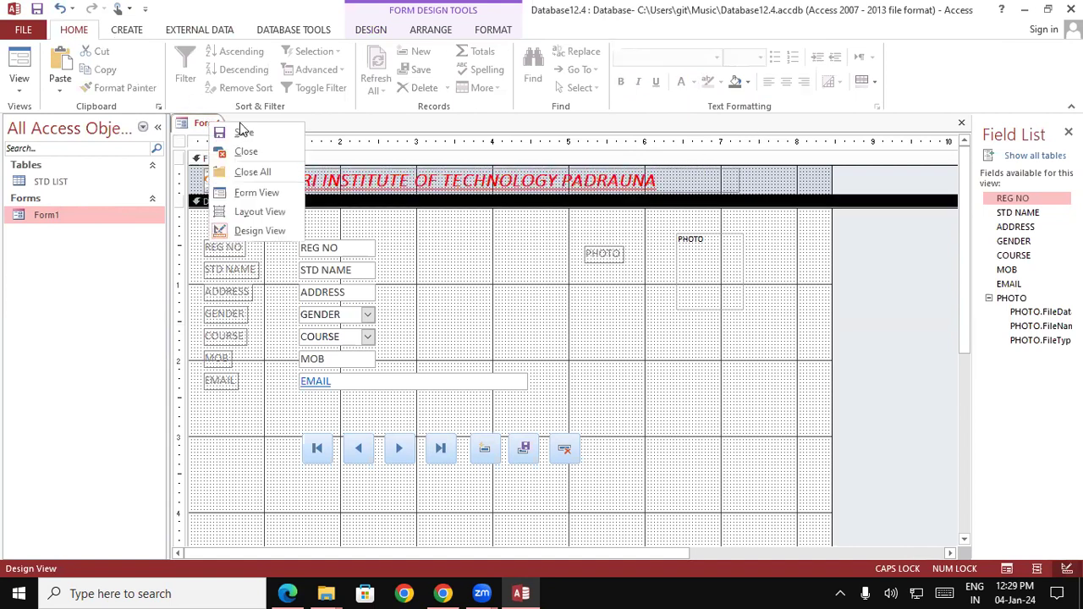
{"action": "left_click", "coordinate": [240, 136]}
{"action": "left_click", "coordinate": [18, 86]}
{"action": "left_click", "coordinate": [49, 112]}
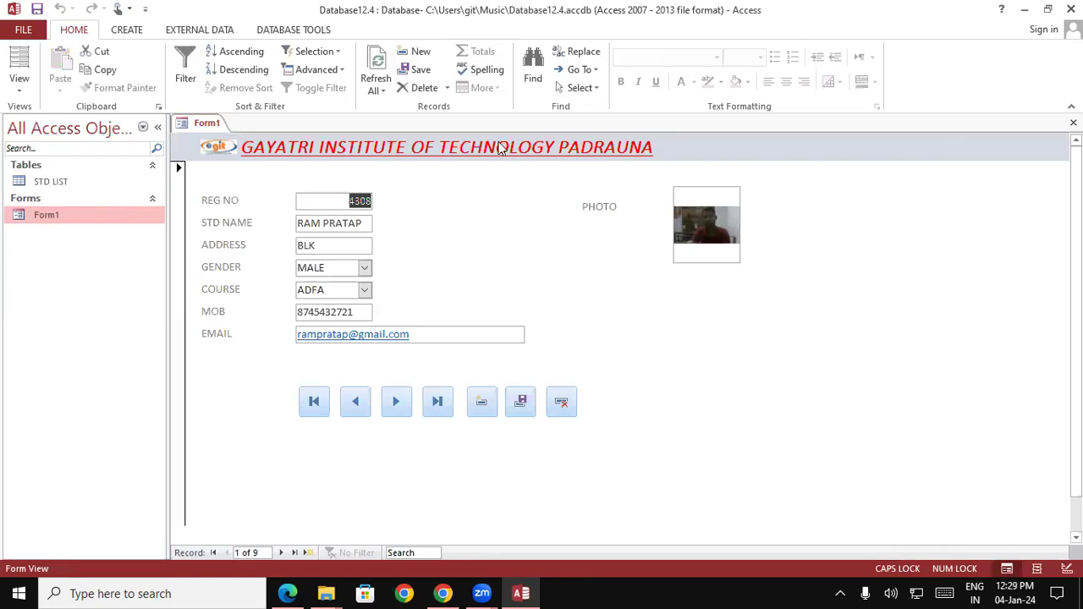
Switch Form1 from Form view back to Design View
{"action": "left_click", "coordinate": [18, 89]}
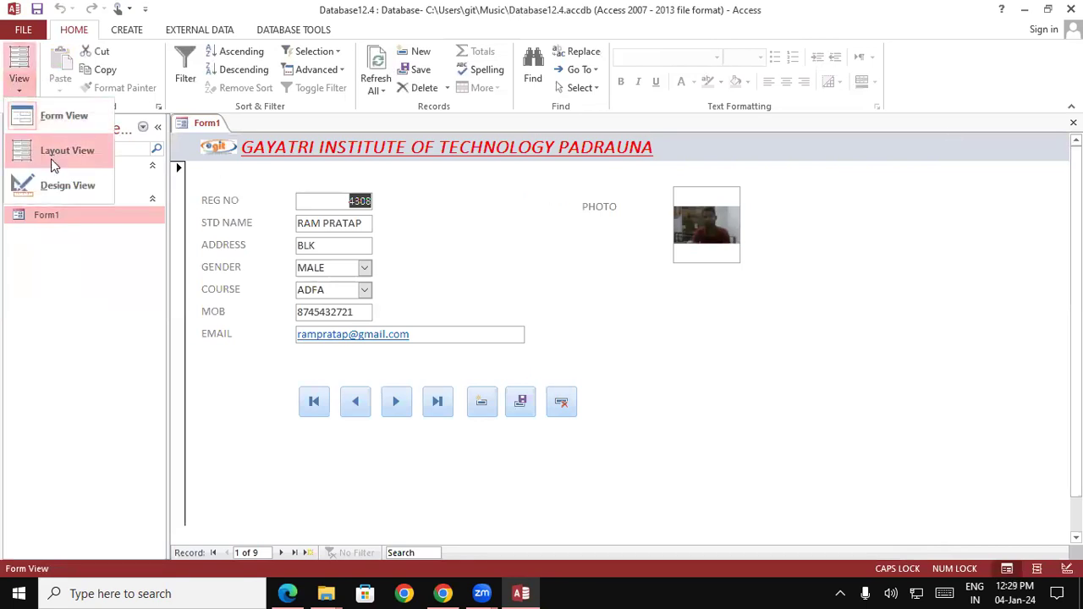
{"action": "left_click", "coordinate": [56, 182]}
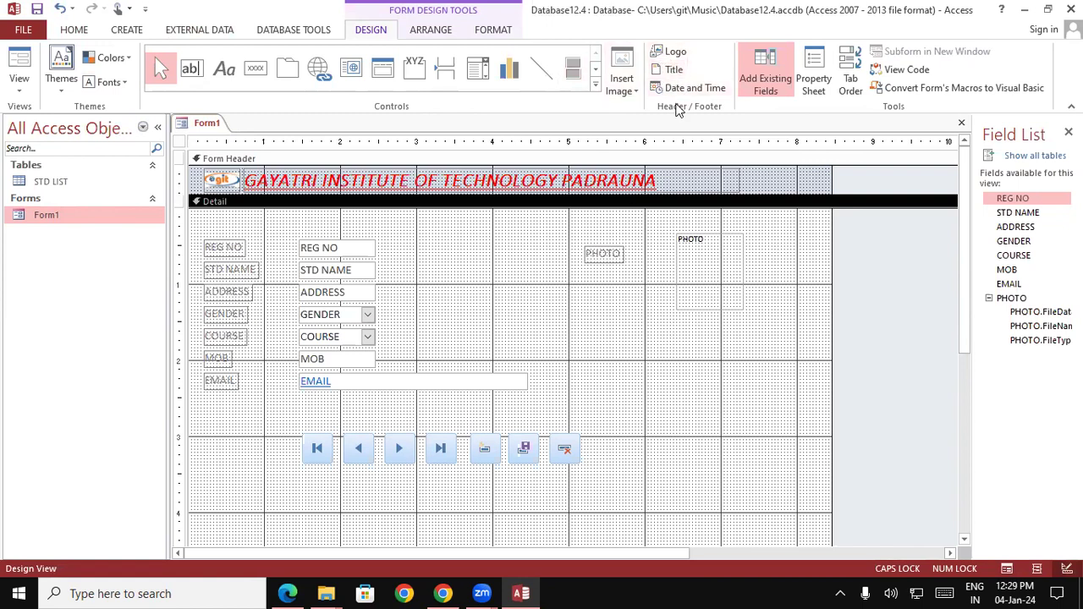
Insert the date in long format and time with seconds into Form1's header
{"action": "left_click", "coordinate": [675, 89]}
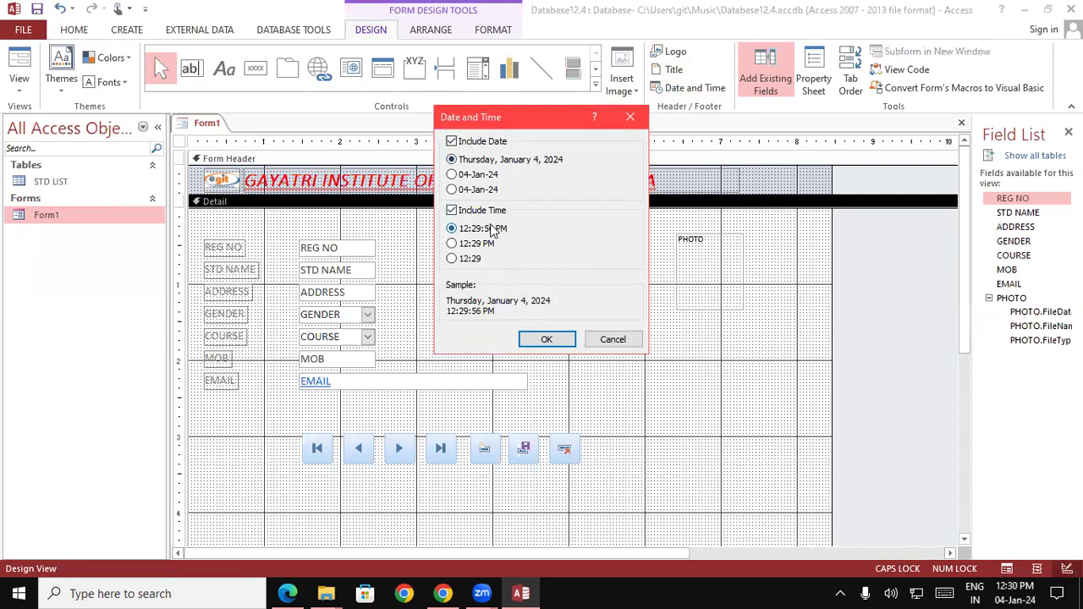
{"action": "left_click", "coordinate": [452, 142]}
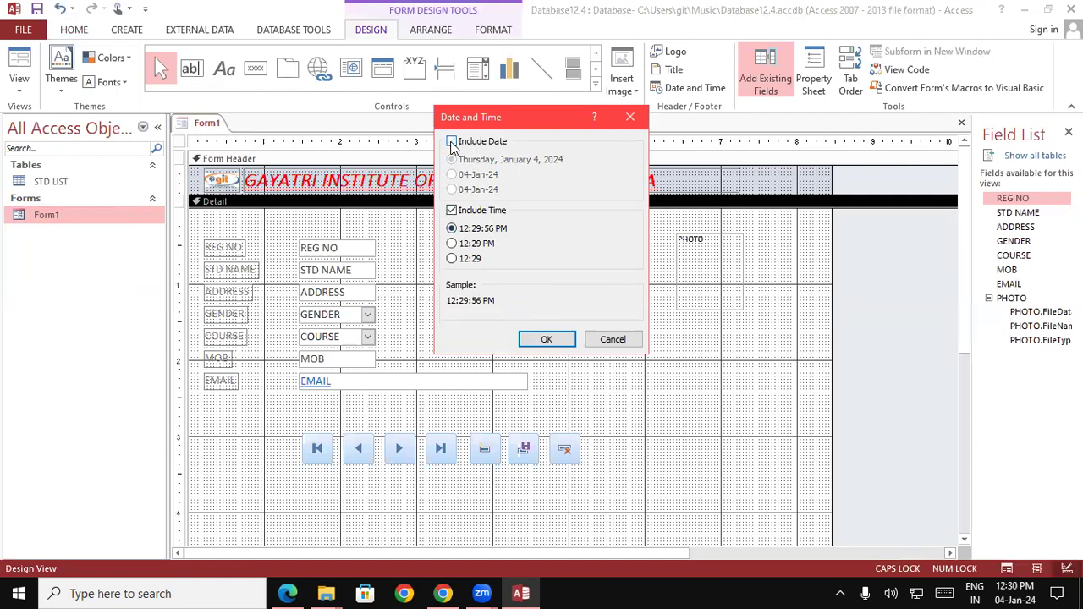
{"action": "left_click", "coordinate": [452, 142]}
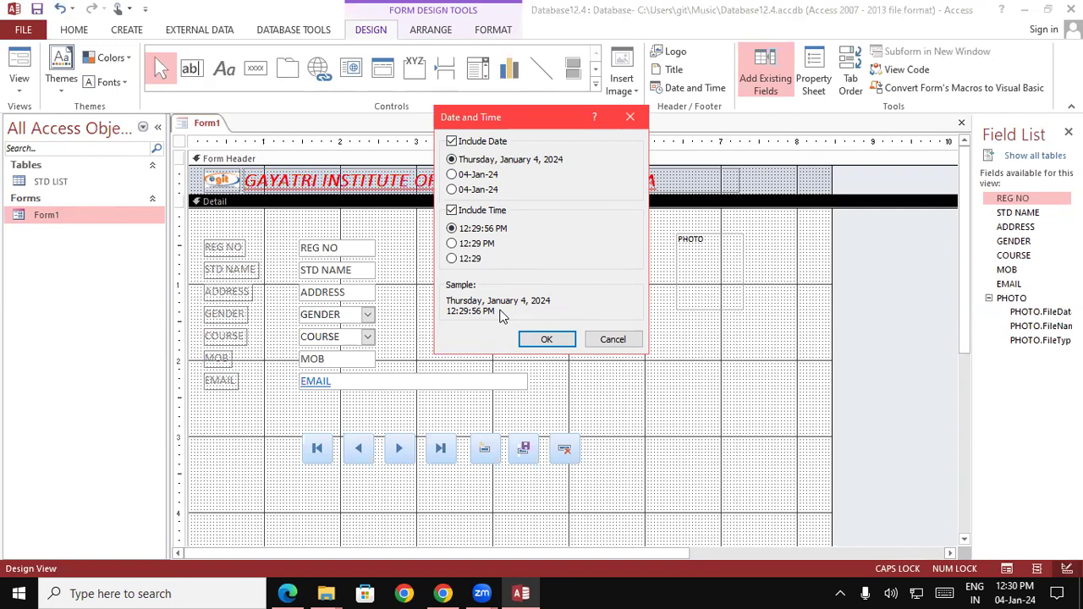
{"action": "left_click", "coordinate": [546, 339]}
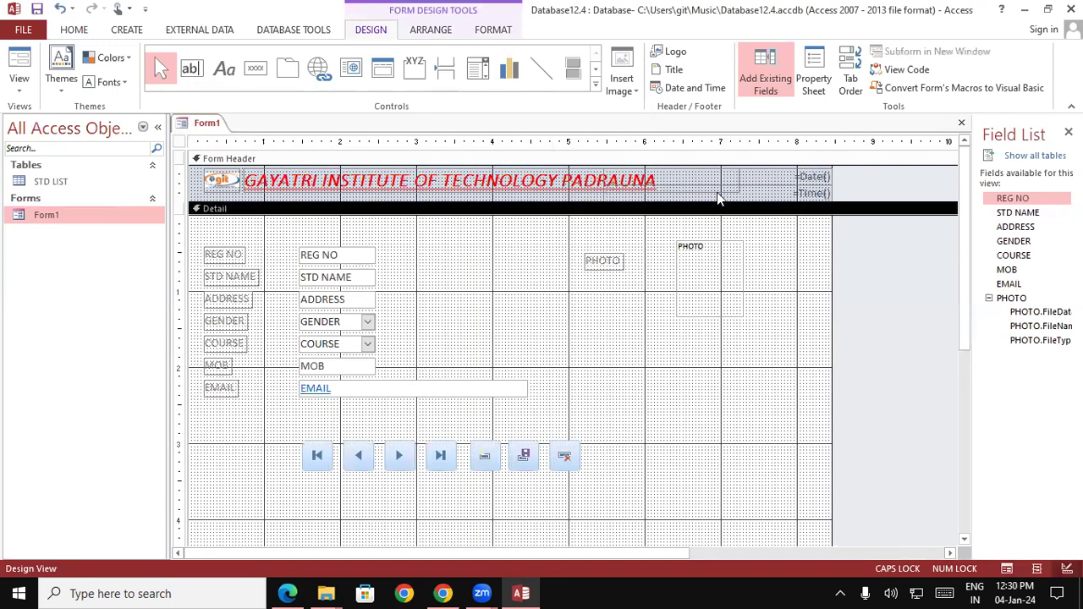
Move the date box into the title row and narrow it from its left edge
{"action": "left_click", "coordinate": [804, 178]}
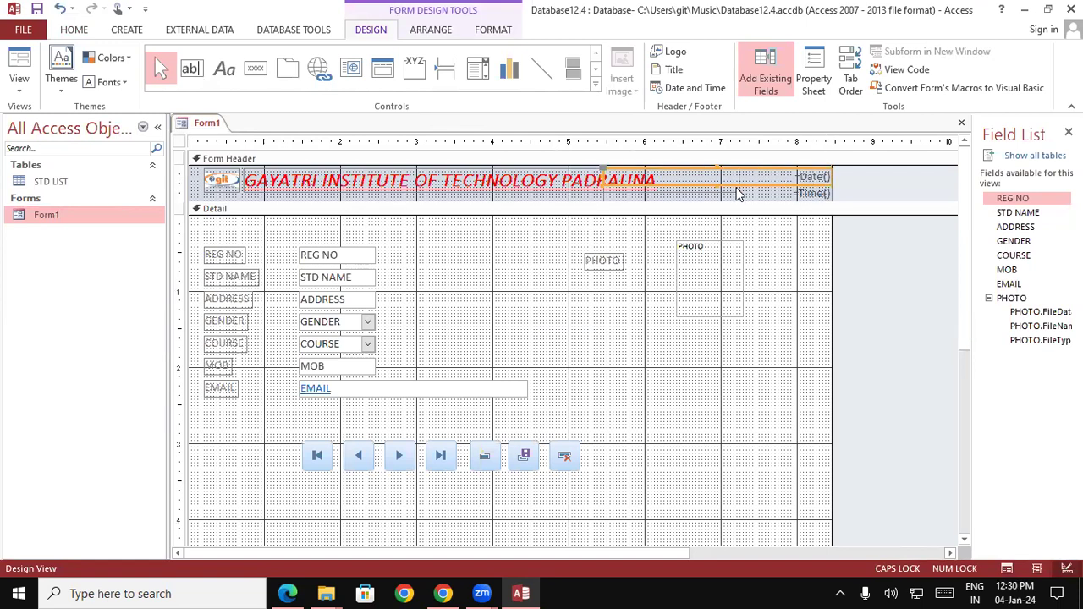
{"action": "left_click_drag", "start_coordinate": [605, 183], "coordinate": [579, 178]}
{"action": "left_click", "coordinate": [581, 177]}
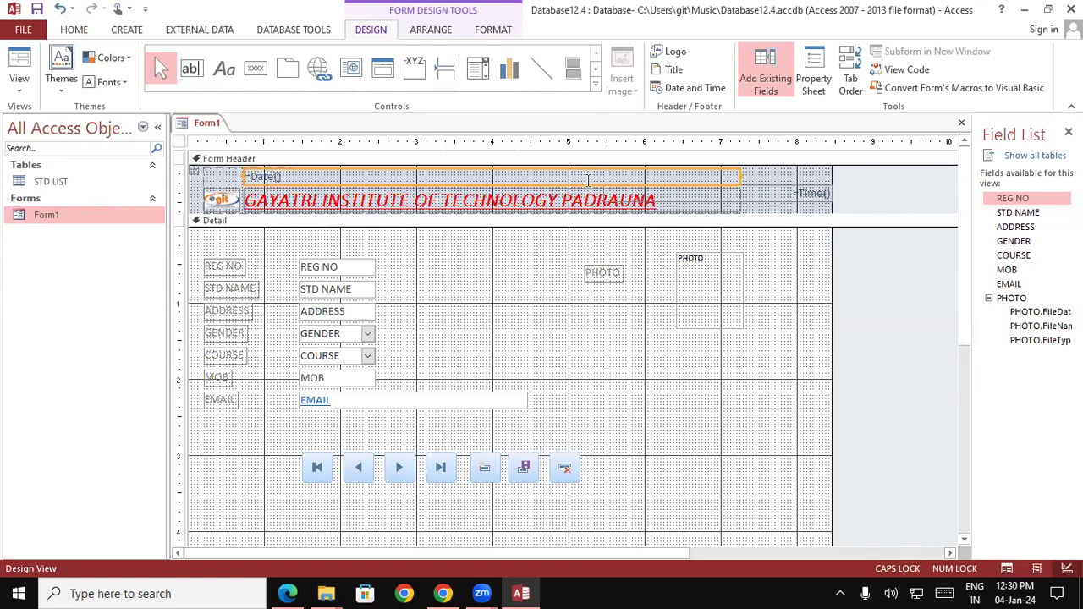
{"action": "left_click_drag", "start_coordinate": [588, 180], "coordinate": [647, 181]}
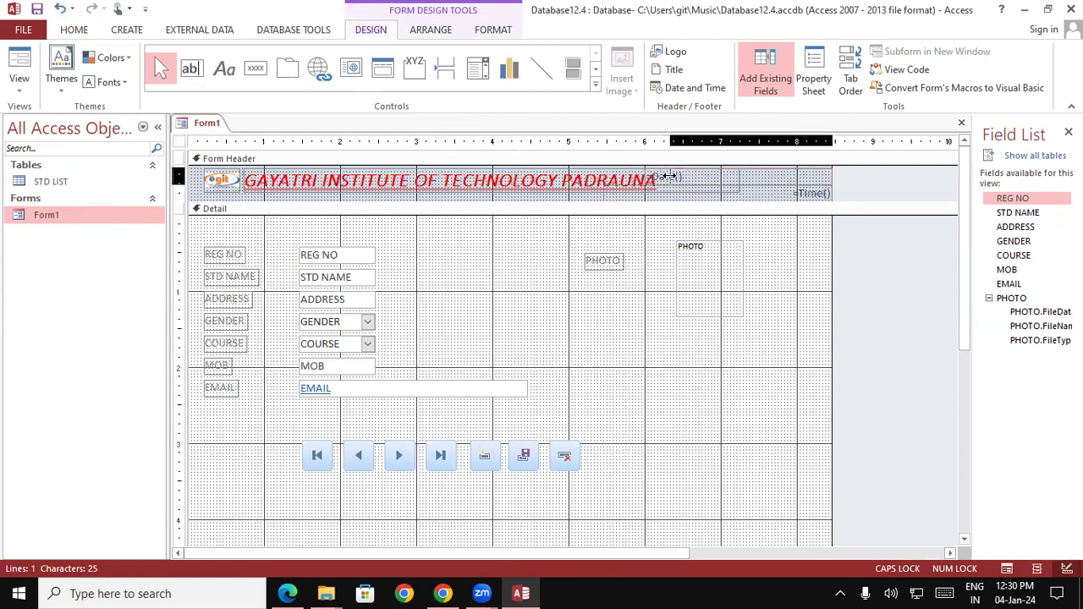
{"action": "left_click_drag", "start_coordinate": [645, 176], "coordinate": [669, 175]}
Narrow the time box and place it beneath the date box
{"action": "left_click", "coordinate": [794, 195]}
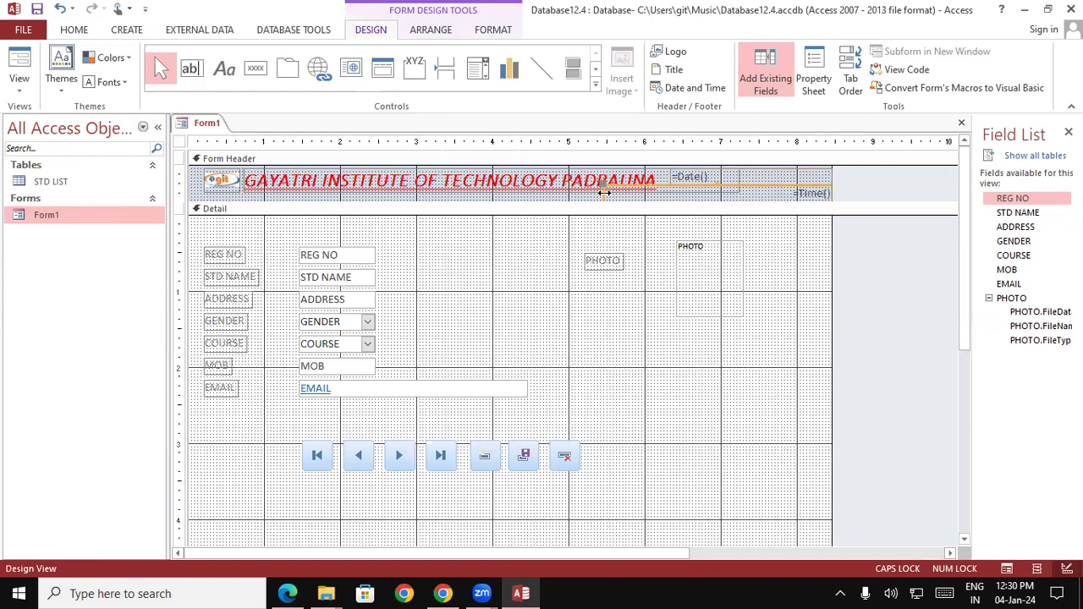
{"action": "left_click_drag", "start_coordinate": [602, 193], "coordinate": [669, 190]}
{"action": "left_click", "coordinate": [752, 182]}
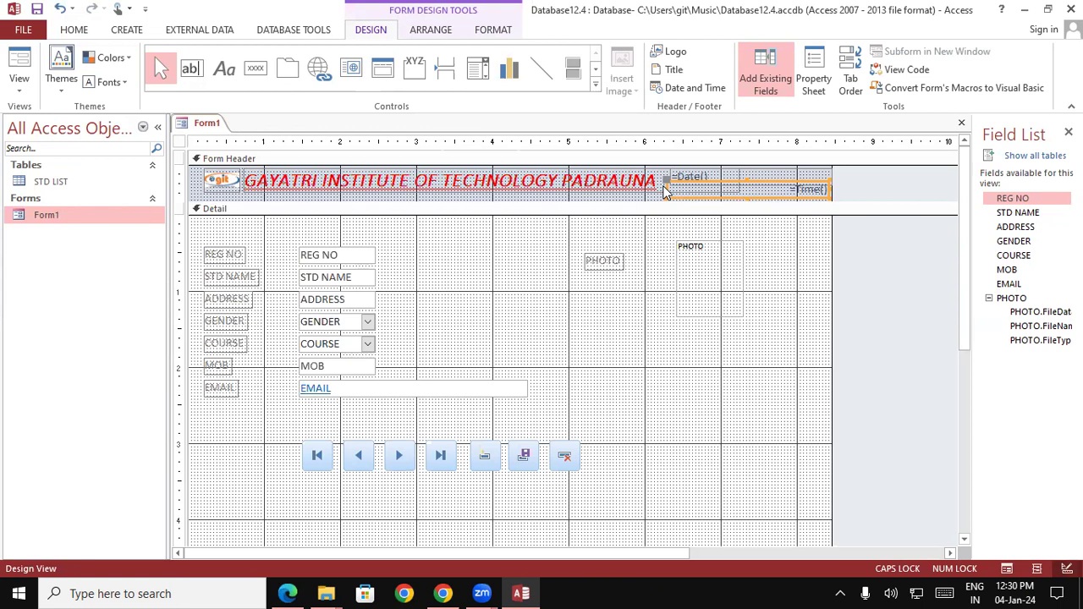
{"action": "left_click_drag", "start_coordinate": [669, 191], "coordinate": [690, 190]}
{"action": "left_click_drag", "start_coordinate": [755, 182], "coordinate": [715, 195]}
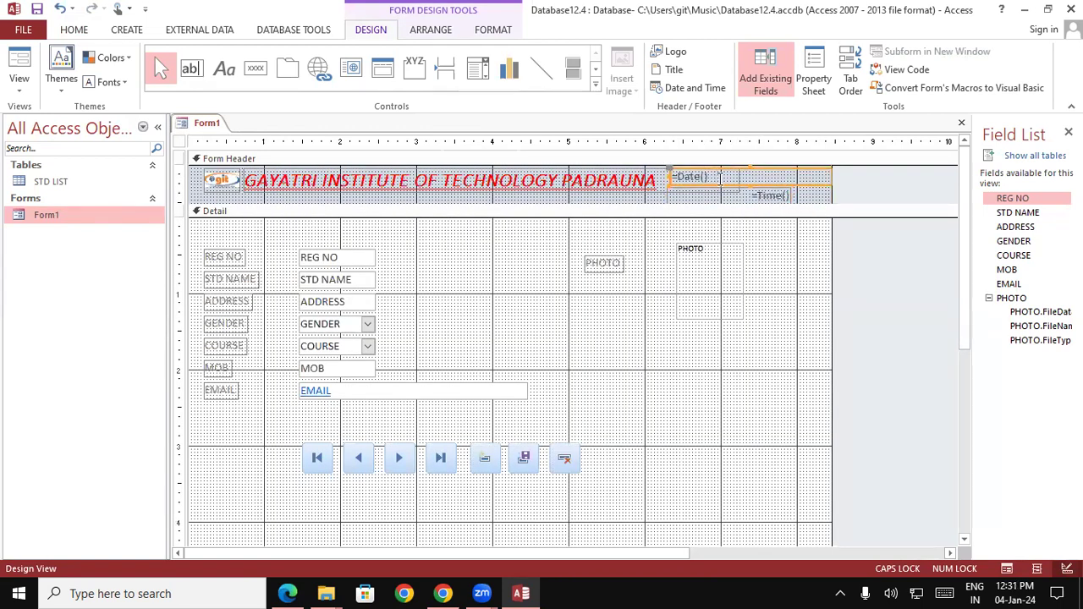
{"action": "left_click", "coordinate": [772, 245]}
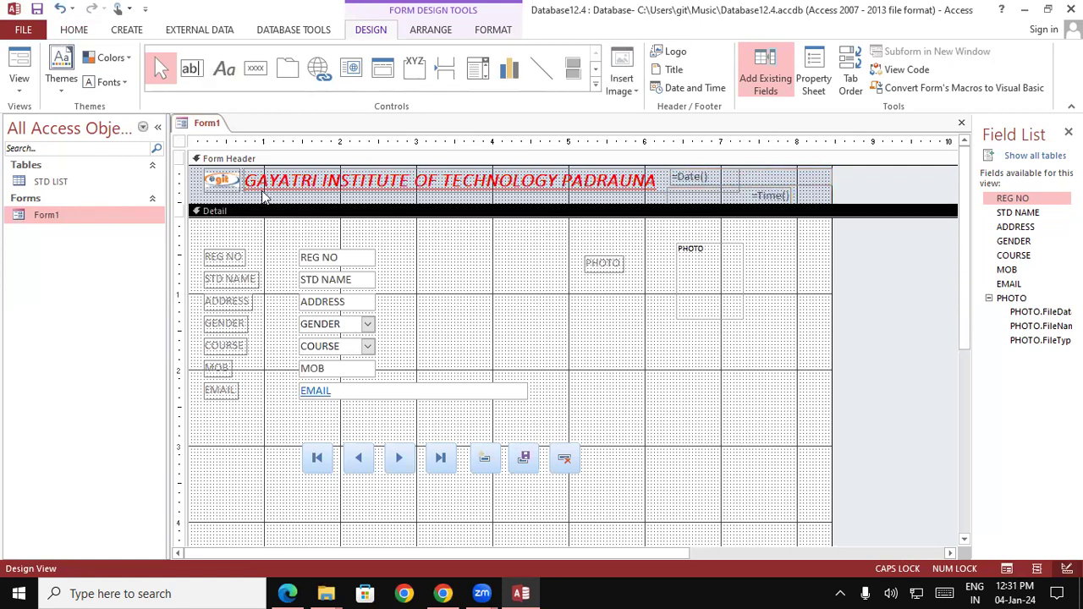
Save Form1 and view it in Form view showing the header date and time
{"action": "right_click", "coordinate": [206, 125]}
{"action": "left_click", "coordinate": [234, 139]}
{"action": "left_click", "coordinate": [19, 85]}
{"action": "left_click", "coordinate": [38, 112]}
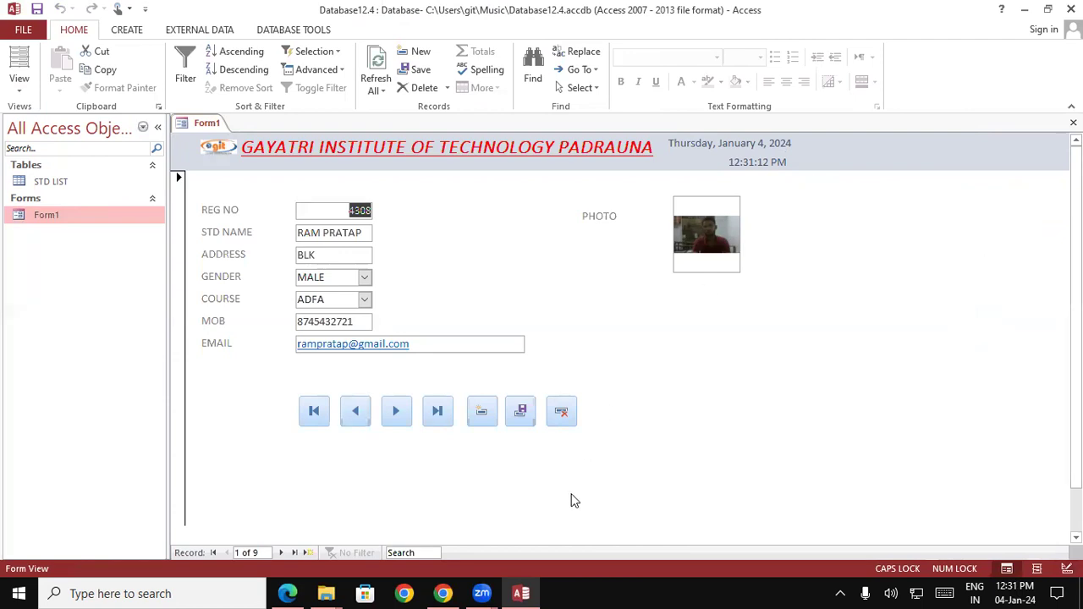
Open the MS Access notes PDF and scroll to page 4's 'To create report in MS Access' steps
{"action": "left_click", "coordinate": [286, 594]}
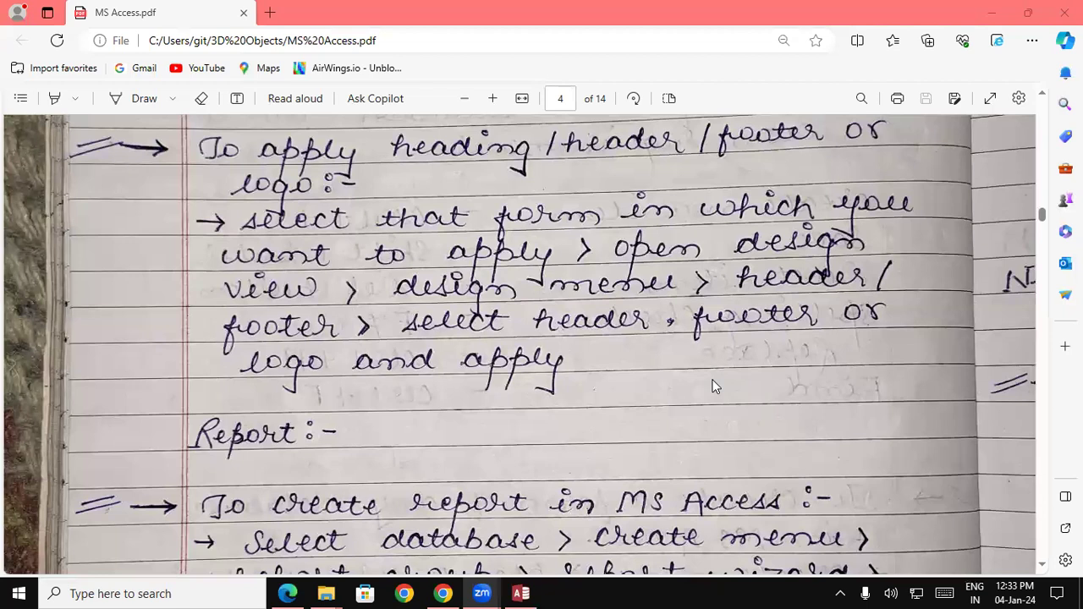
{"action": "scroll", "coordinate": [592, 360], "scroll_direction": "down", "scroll_amount": 1}
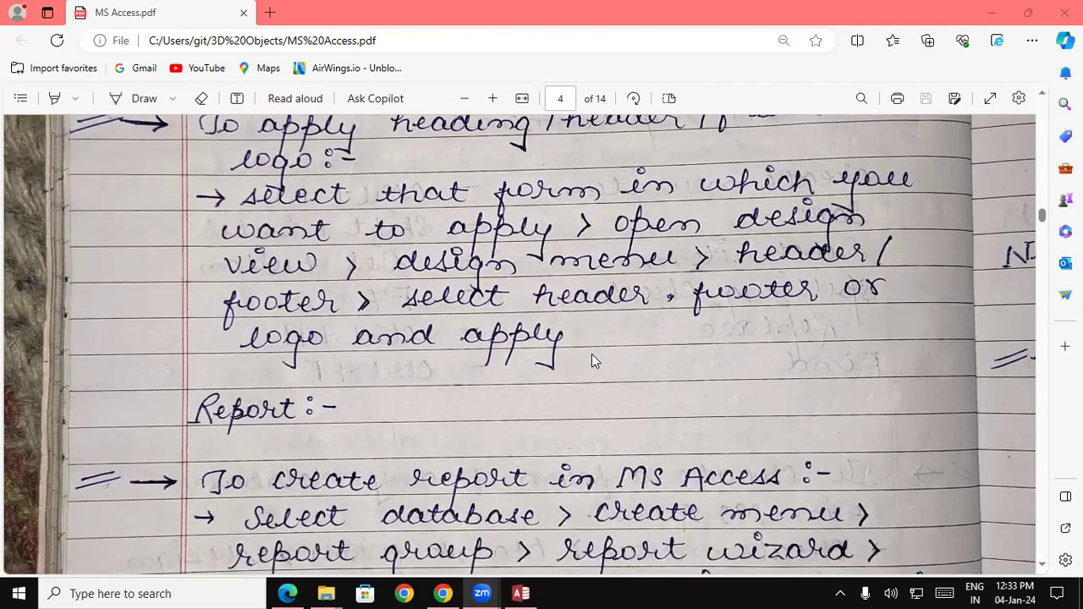
{"action": "scroll", "coordinate": [559, 417], "scroll_direction": "down", "scroll_amount": 1}
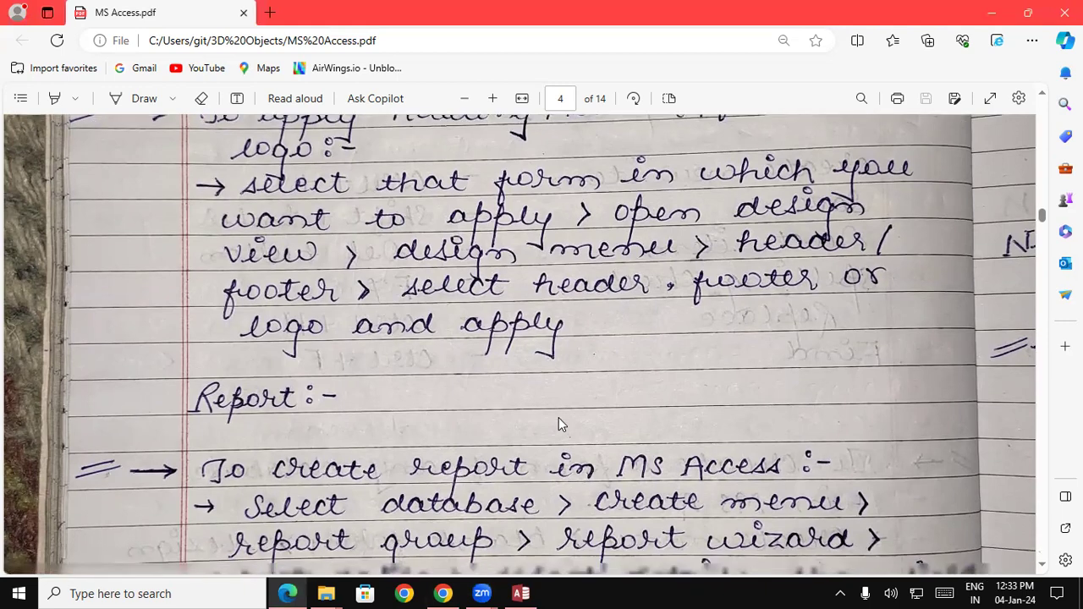
{"action": "scroll", "coordinate": [558, 417], "scroll_direction": "down", "scroll_amount": 1}
{"action": "scroll", "coordinate": [559, 417], "scroll_direction": "down", "scroll_amount": 2}
{"action": "scroll", "coordinate": [559, 417], "scroll_direction": "down", "scroll_amount": 3}
{"action": "scroll", "coordinate": [558, 418], "scroll_direction": "down", "scroll_amount": 2}
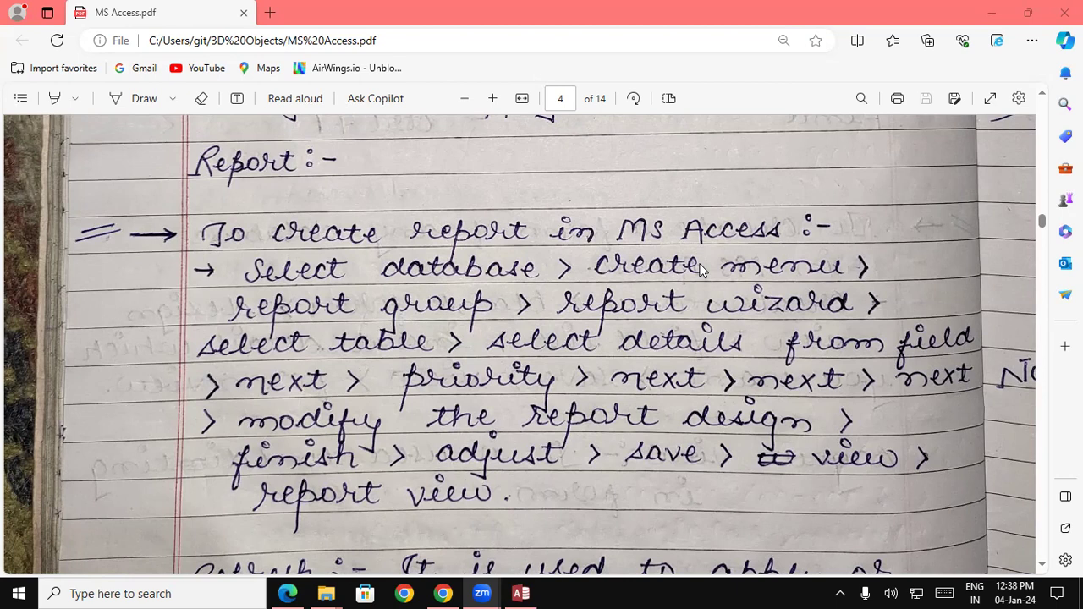
Return to Access and launch the Report Wizard from the CREATE tab
{"action": "left_click", "coordinate": [530, 593]}
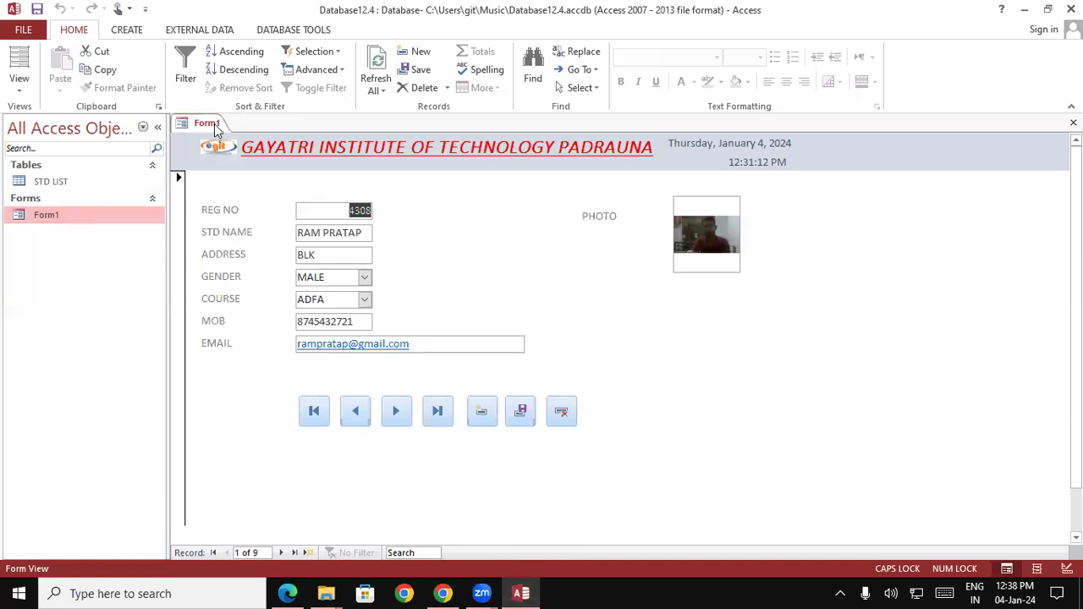
{"action": "left_click", "coordinate": [137, 35]}
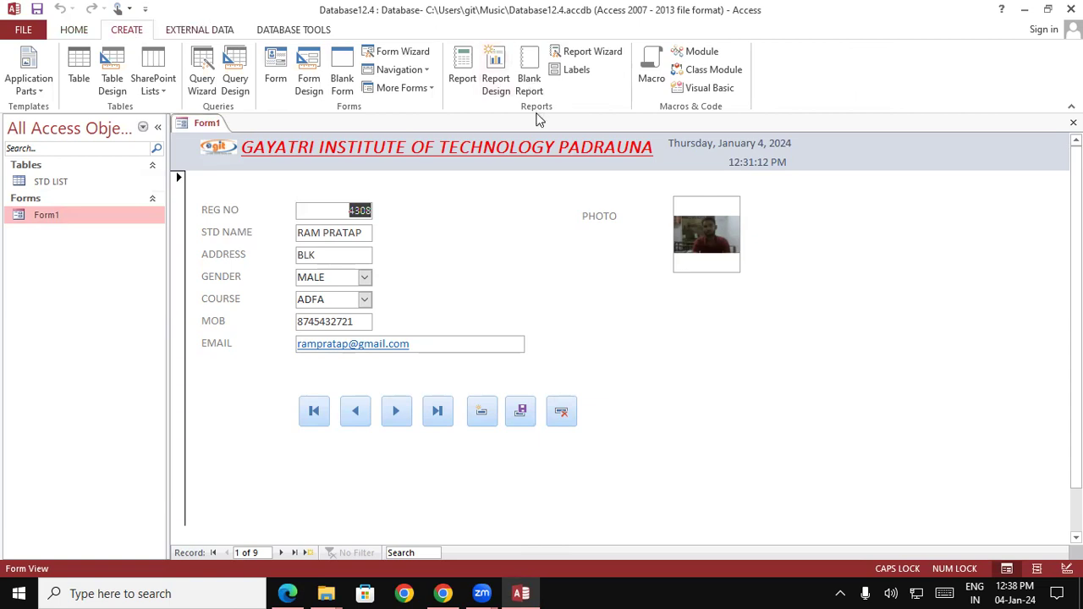
{"action": "left_click", "coordinate": [583, 62]}
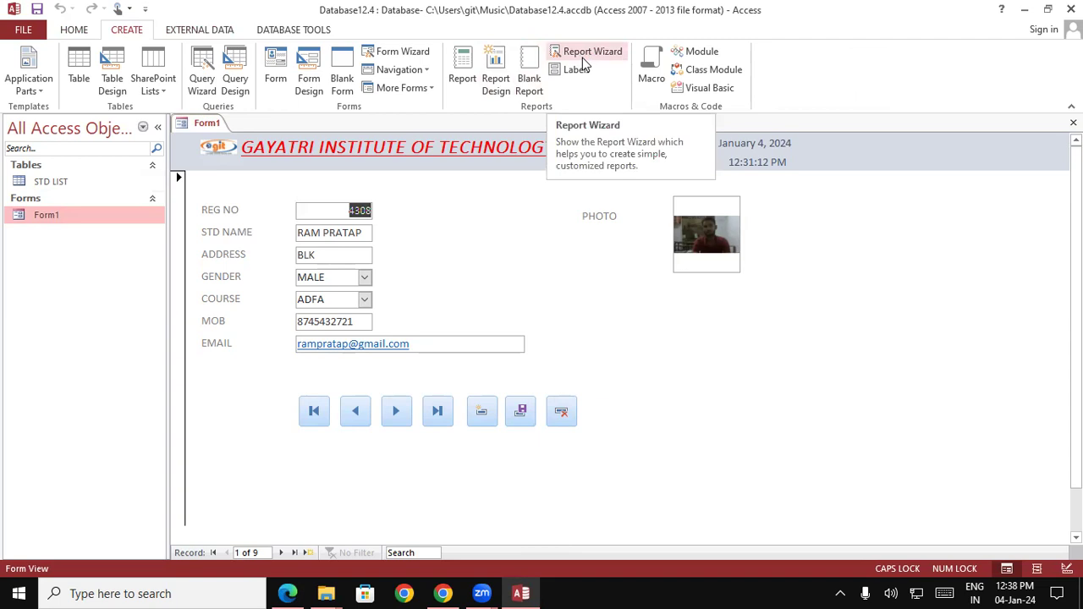
{"action": "left_click", "coordinate": [582, 63]}
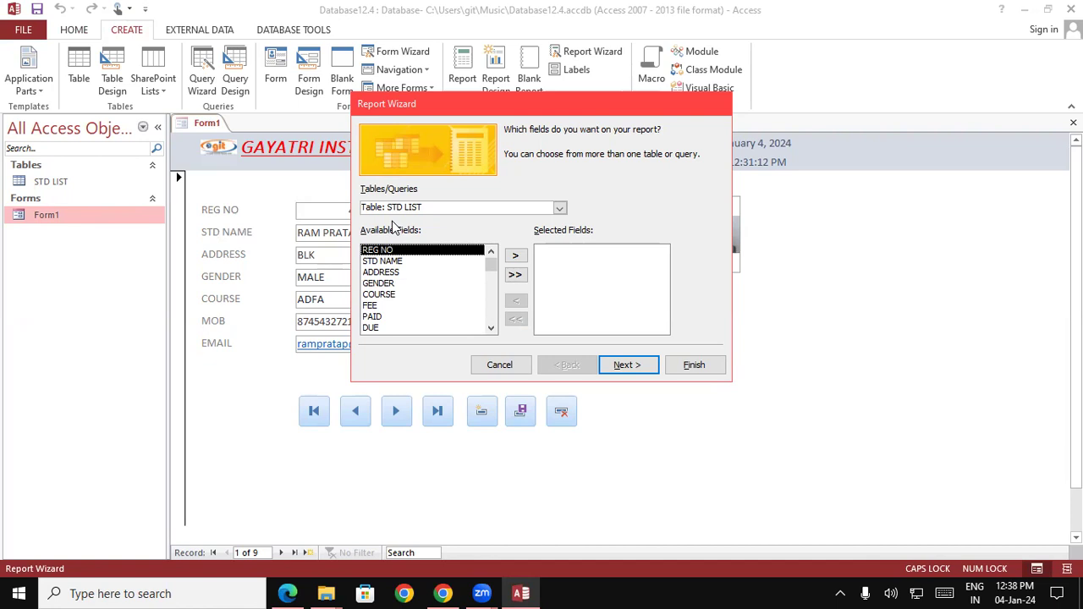
From Table: STD LIST, add REG NO, STD NAME, ADDRESS, COURSE, MOB and PHOTO as report fields
{"action": "left_click", "coordinate": [559, 208]}
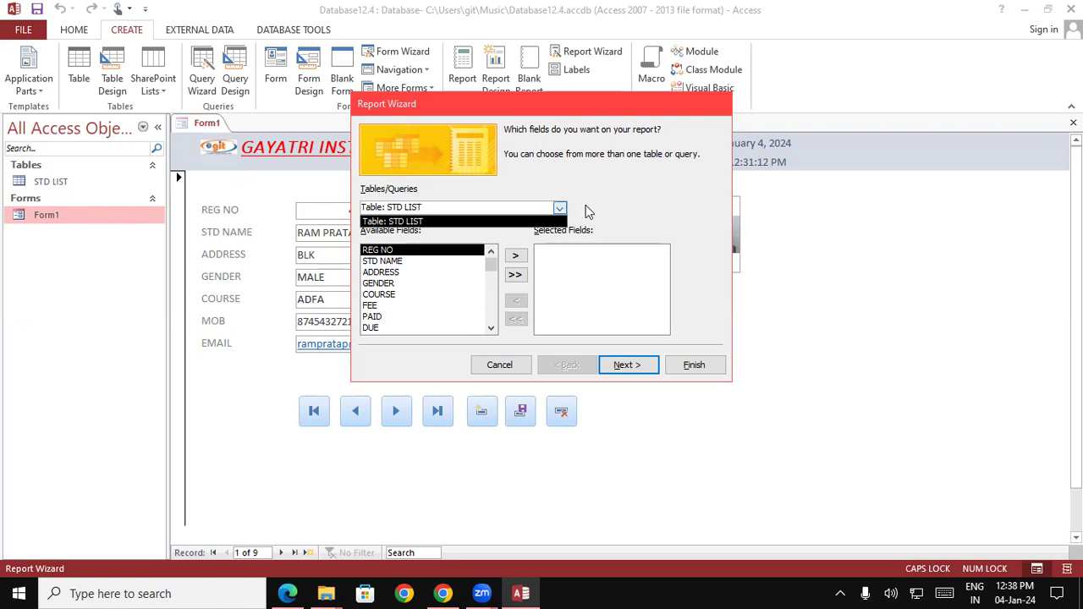
{"action": "left_click", "coordinate": [648, 195]}
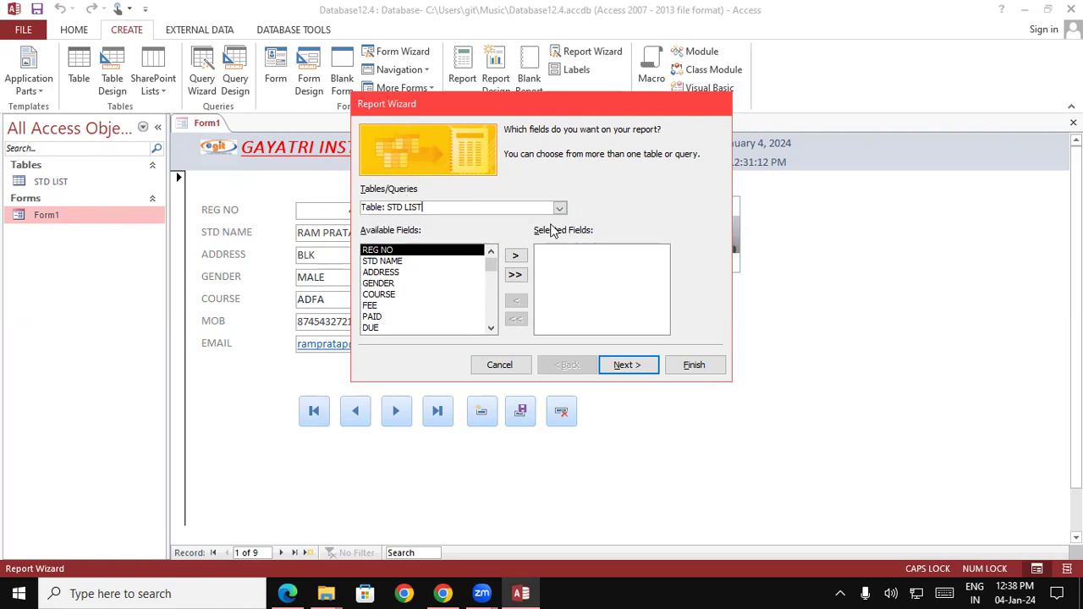
{"action": "left_click", "coordinate": [515, 255]}
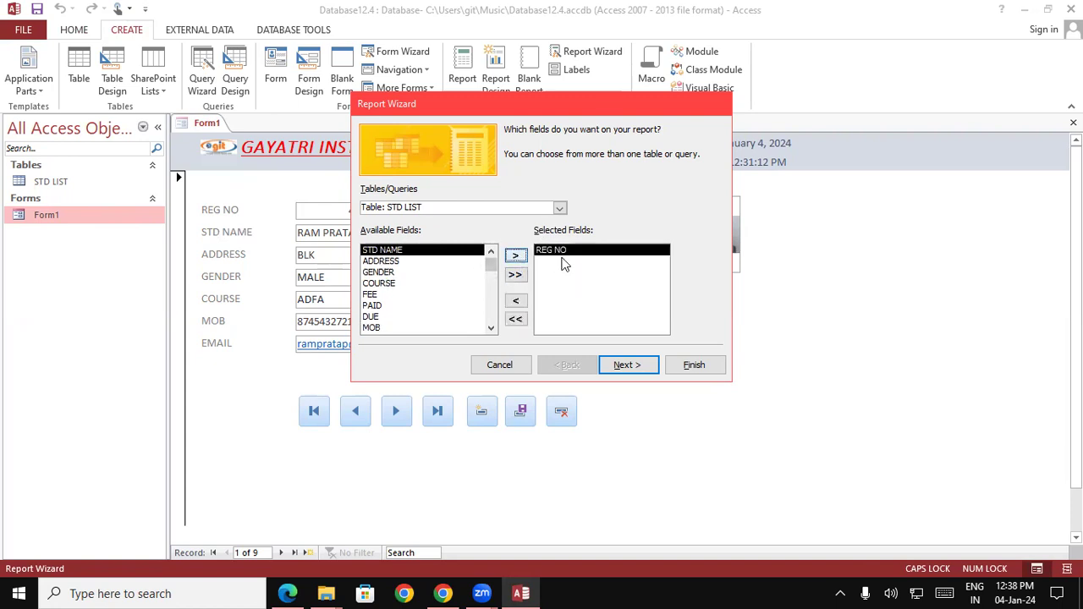
{"action": "left_click", "coordinate": [515, 256]}
{"action": "left_click", "coordinate": [518, 257]}
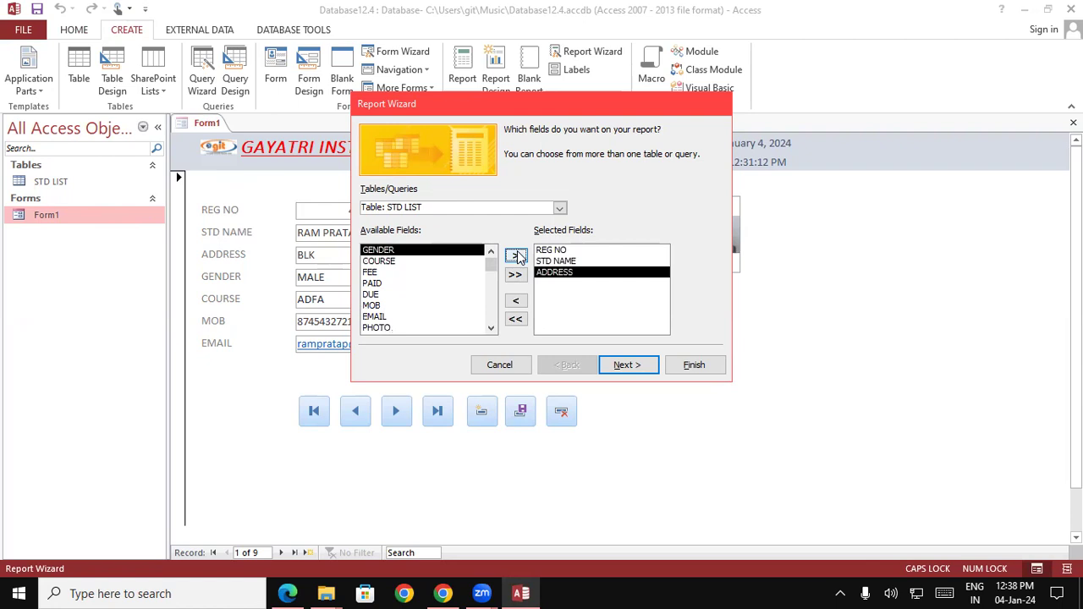
{"action": "left_click", "coordinate": [396, 261]}
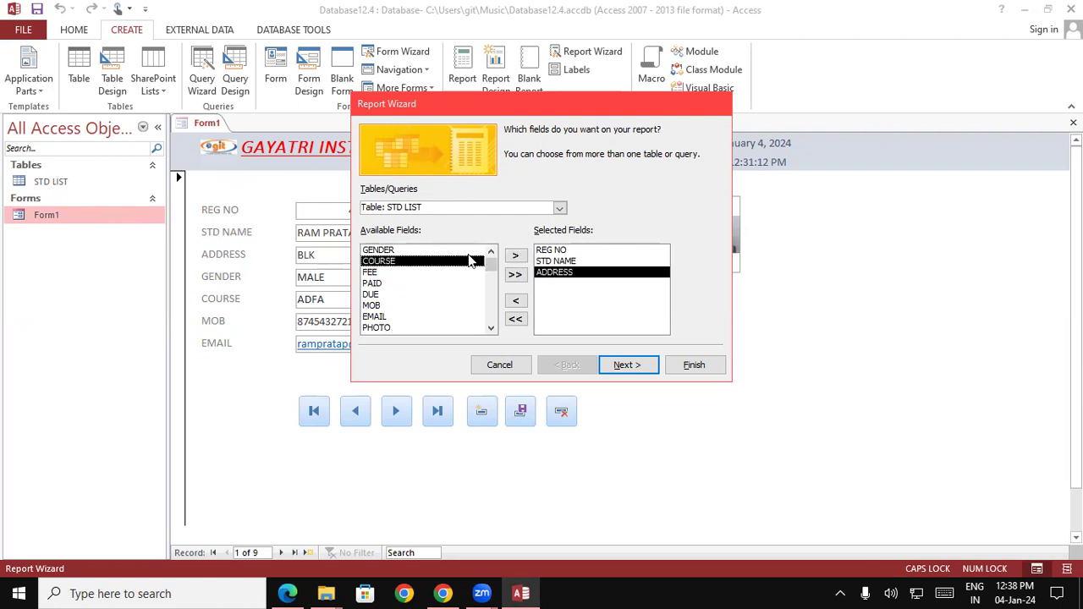
{"action": "left_click", "coordinate": [516, 257]}
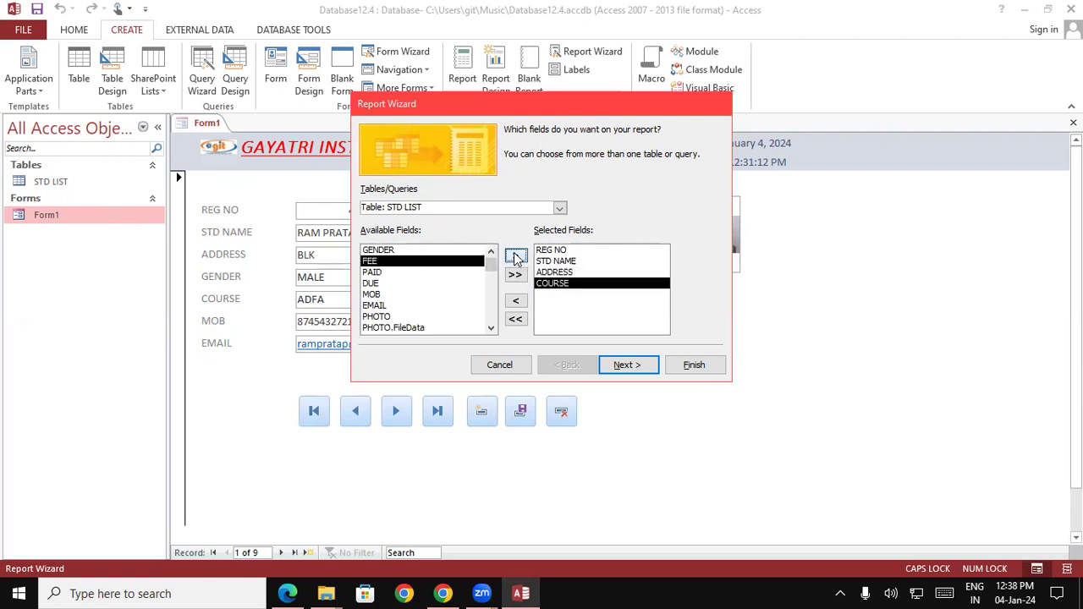
{"action": "left_click", "coordinate": [373, 294]}
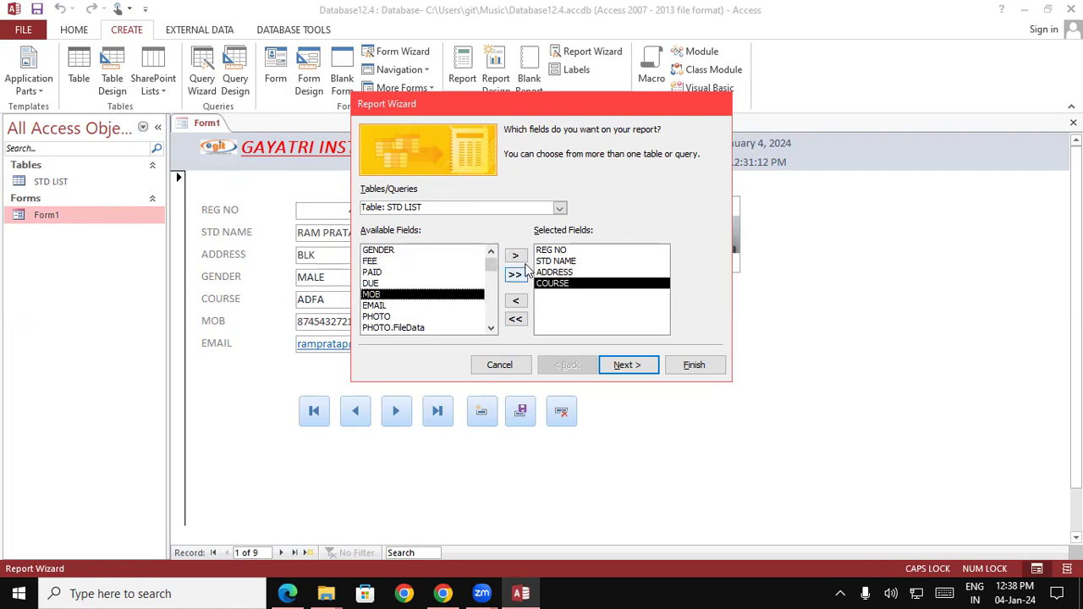
{"action": "left_click", "coordinate": [516, 256]}
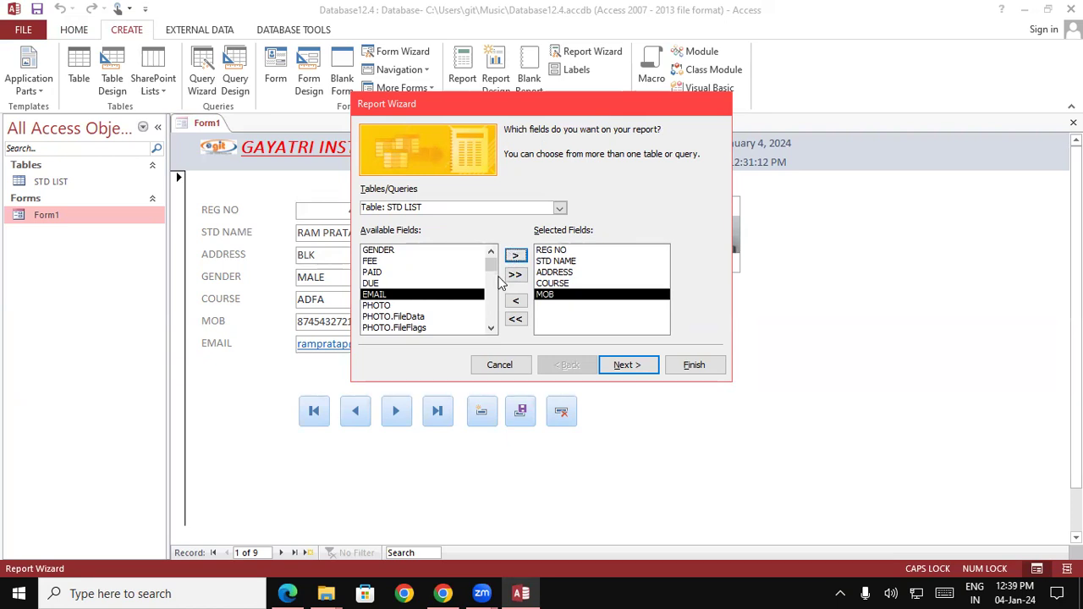
{"action": "left_click", "coordinate": [381, 306]}
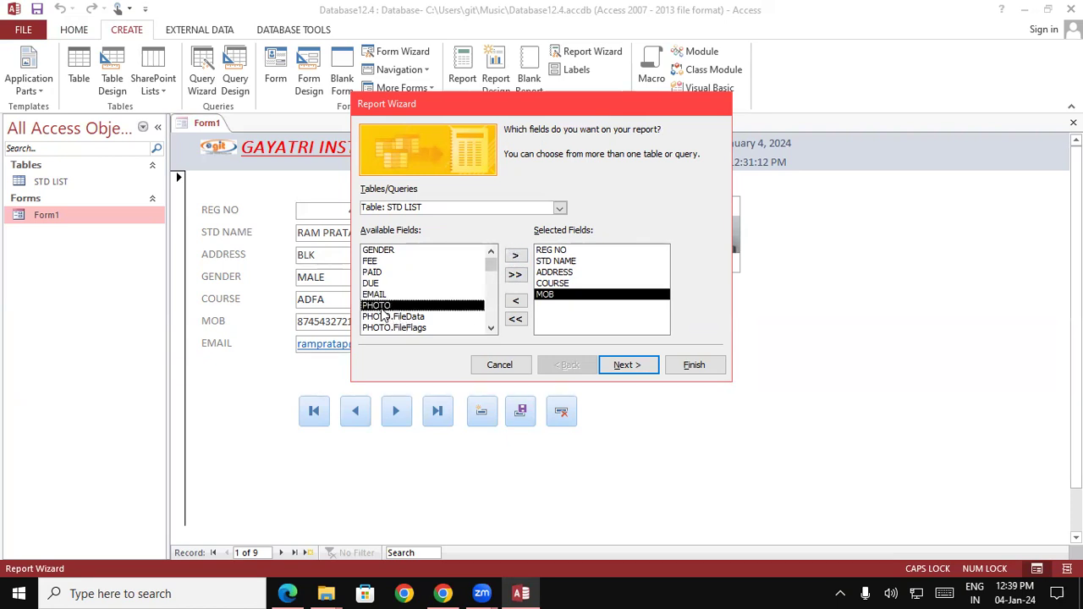
{"action": "left_click", "coordinate": [516, 259]}
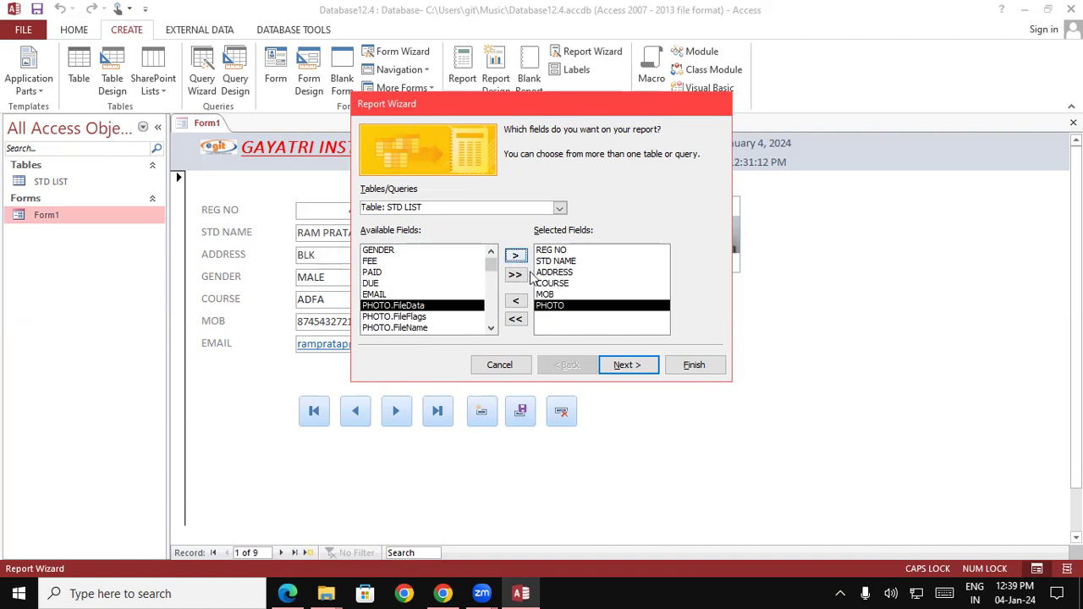
{"action": "left_click", "coordinate": [639, 371]}
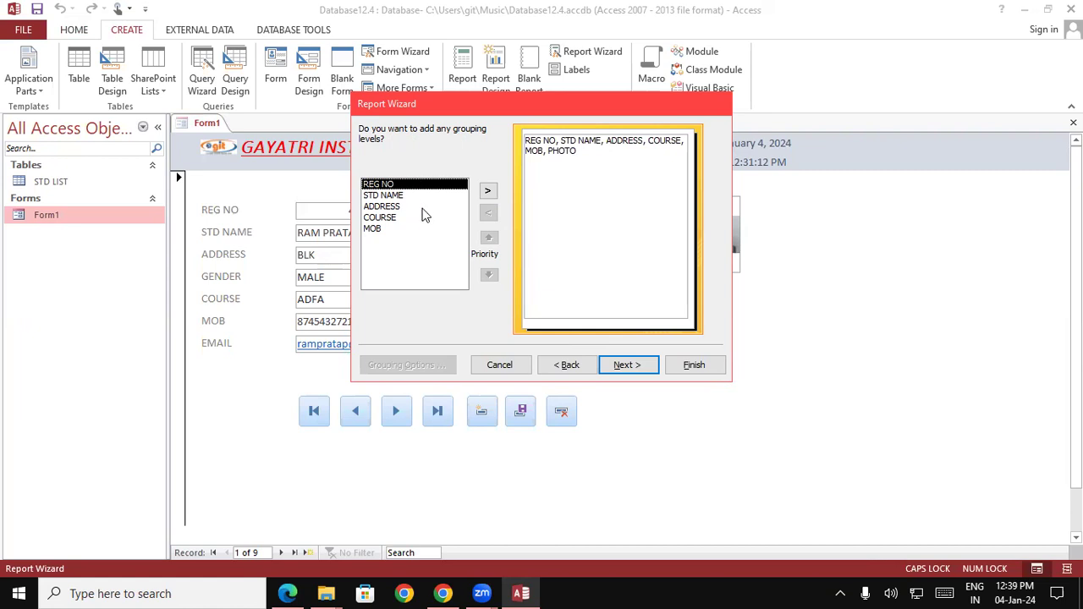
Group by REG NO, keep the Stepped portrait layout, and finish the report in Design view
{"action": "left_click", "coordinate": [489, 191]}
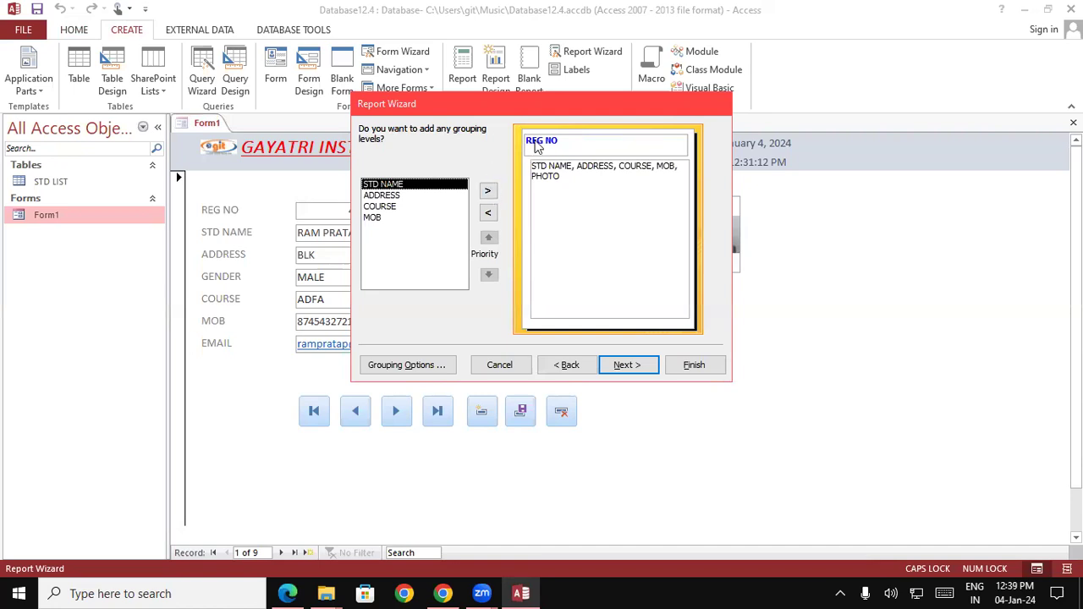
{"action": "left_click", "coordinate": [635, 366]}
{"action": "left_click", "coordinate": [626, 365]}
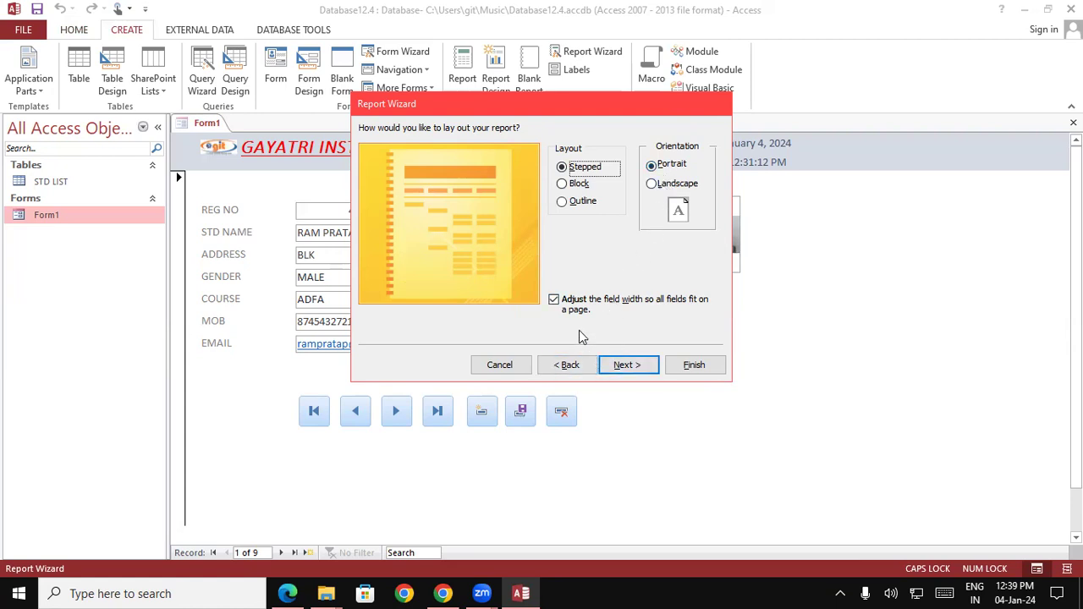
{"action": "left_click", "coordinate": [624, 361]}
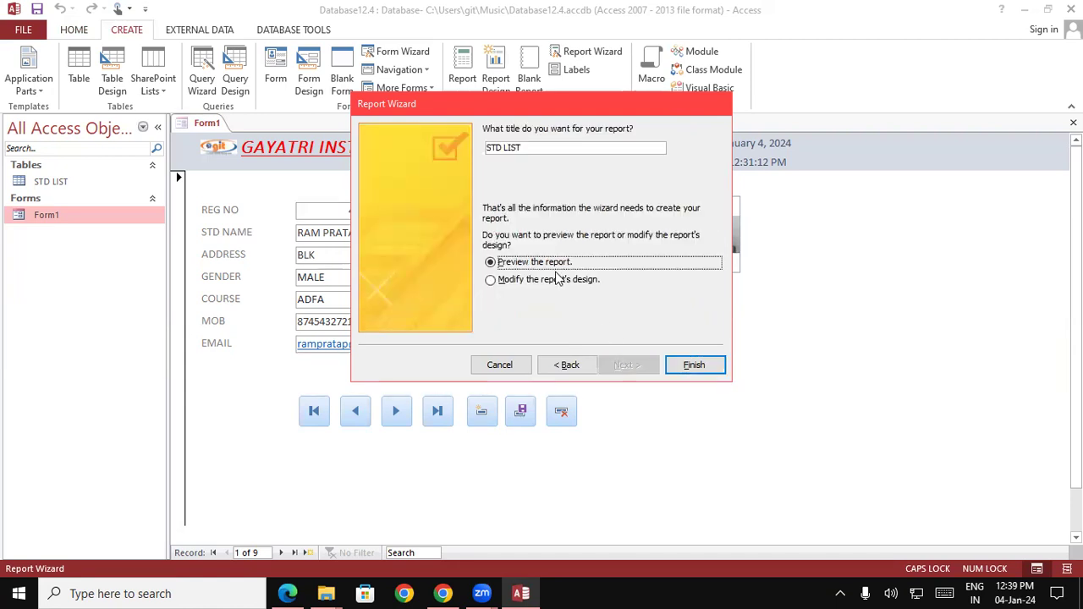
{"action": "left_click", "coordinate": [500, 282]}
{"action": "left_click", "coordinate": [695, 364]}
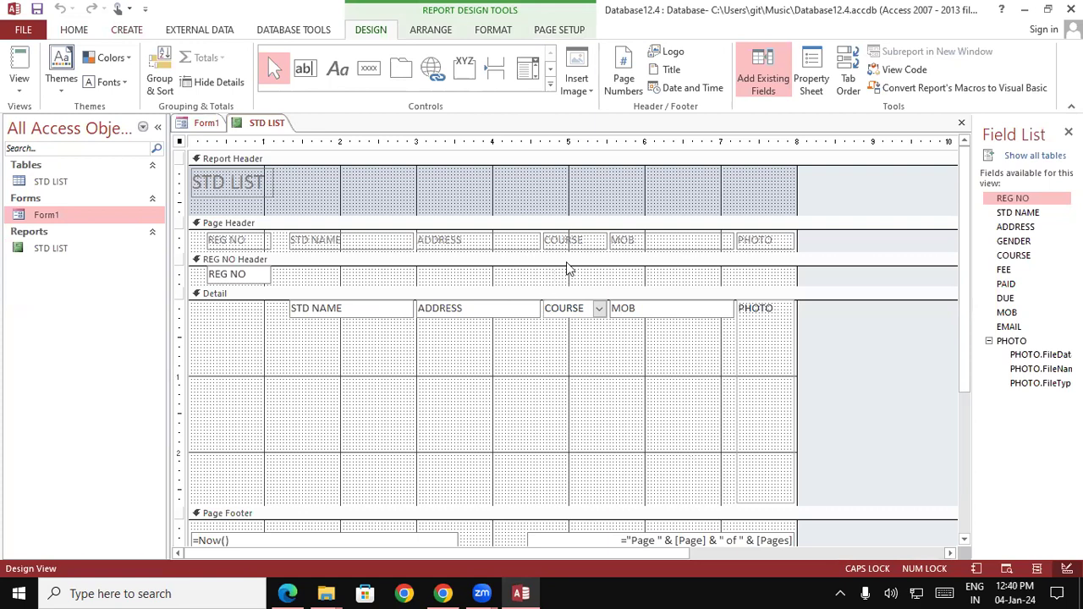
Drag the Detail section bar down to enlarge the REG NO Header section
{"action": "left_click_drag", "start_coordinate": [567, 284], "coordinate": [532, 511]}
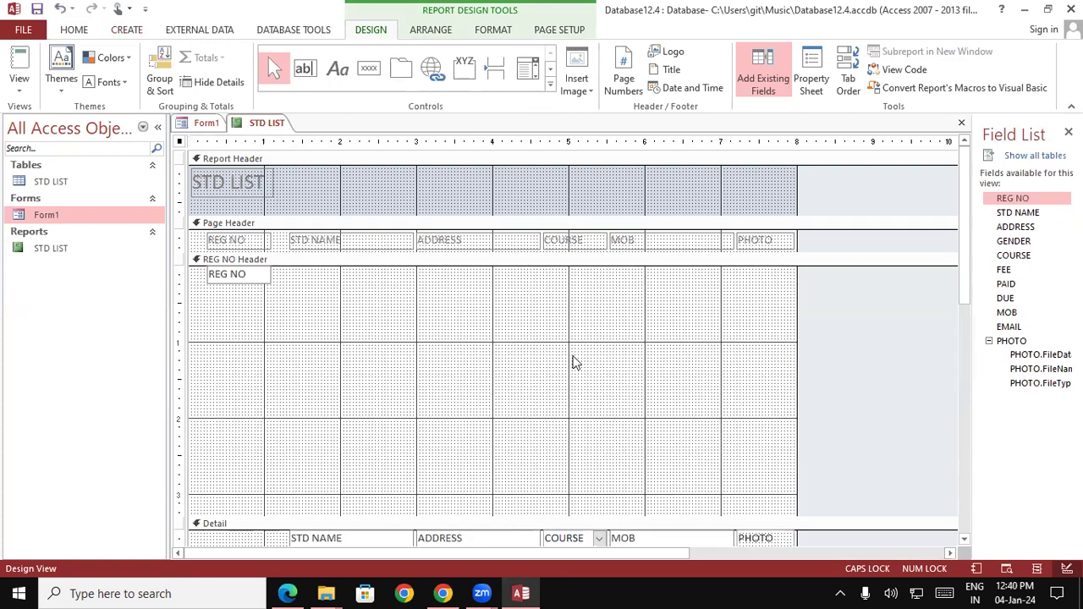
{"action": "scroll", "coordinate": [614, 388], "scroll_direction": "down", "scroll_amount": 1}
{"action": "scroll", "coordinate": [631, 402], "scroll_direction": "up", "scroll_amount": 1}
{"action": "scroll", "coordinate": [639, 402], "scroll_direction": "down", "scroll_amount": 1}
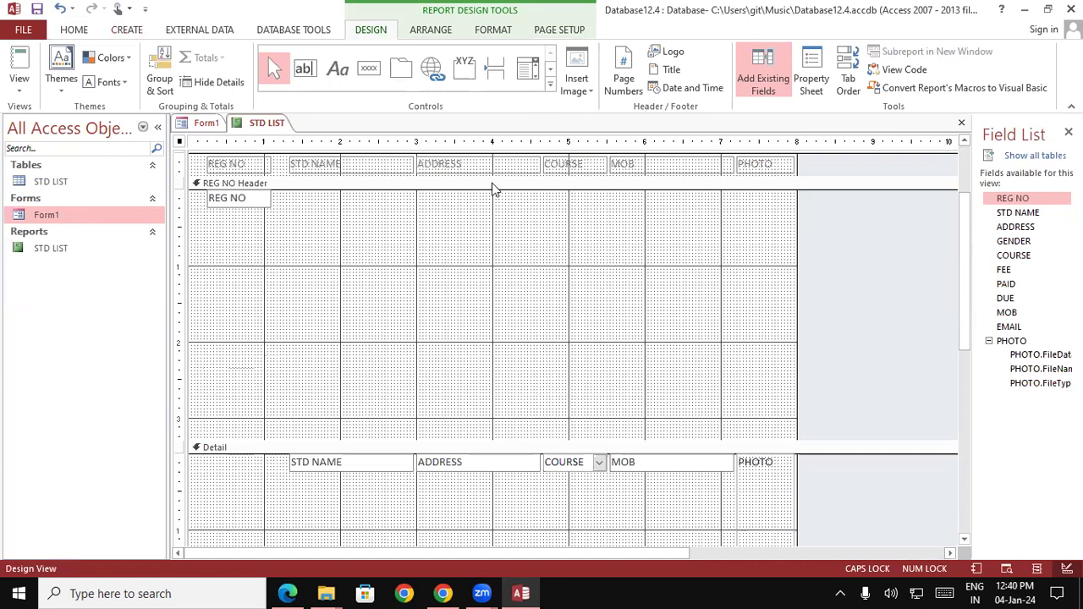
{"action": "left_click", "coordinate": [22, 91]}
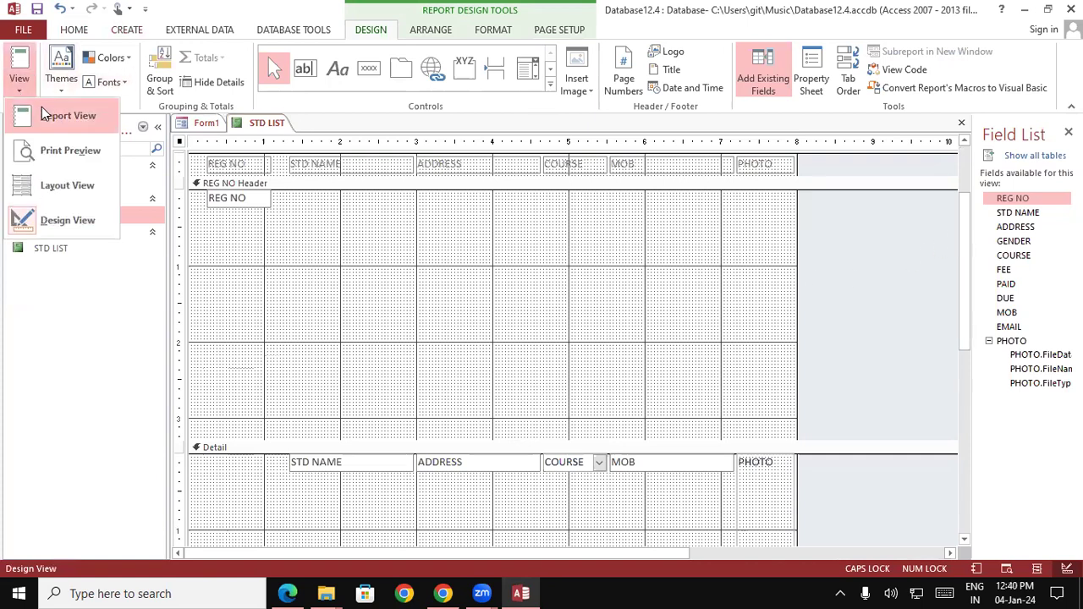
{"action": "left_click", "coordinate": [47, 115]}
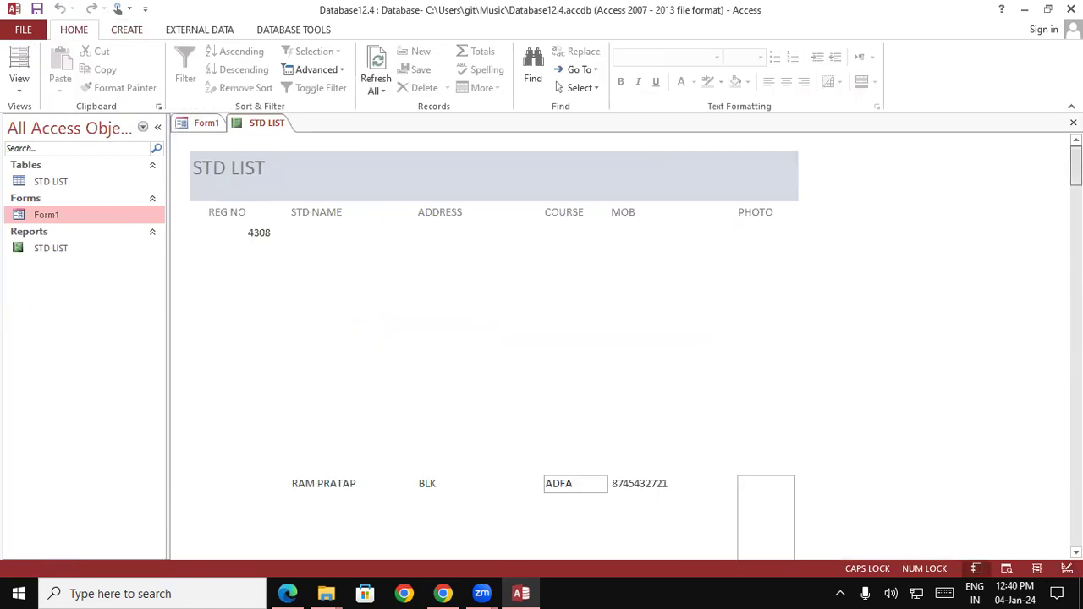
{"action": "scroll", "coordinate": [491, 339], "scroll_direction": "down", "scroll_amount": 5}
{"action": "scroll", "coordinate": [491, 339], "scroll_direction": "up", "scroll_amount": 5}
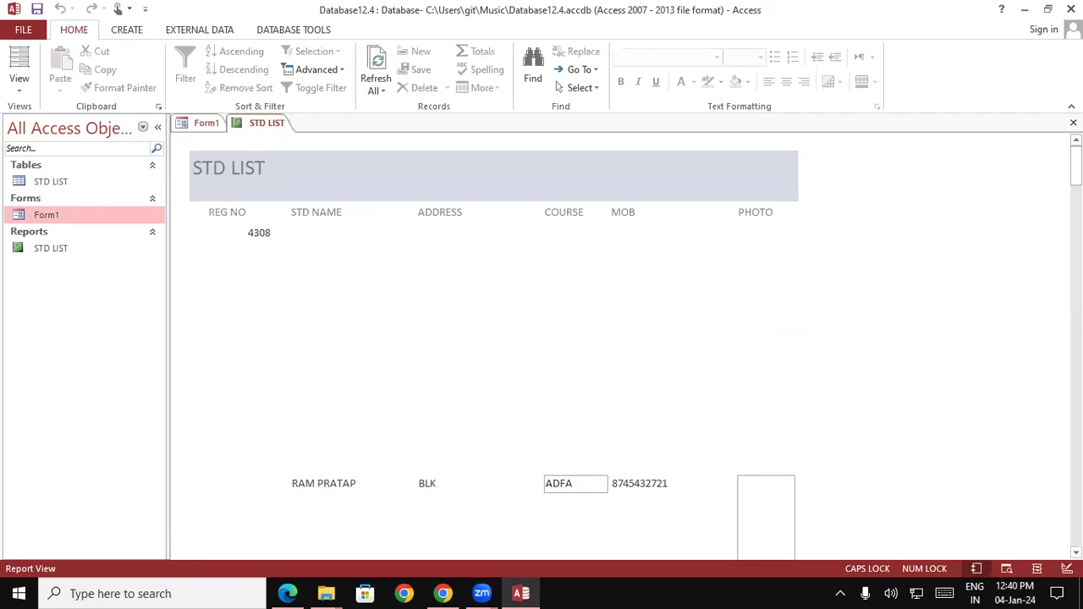
{"action": "scroll", "coordinate": [491, 339], "scroll_direction": "down", "scroll_amount": 1}
{"action": "scroll", "coordinate": [491, 338], "scroll_direction": "down", "scroll_amount": 3}
{"action": "scroll", "coordinate": [491, 339], "scroll_direction": "down", "scroll_amount": 1}
{"action": "scroll", "coordinate": [491, 339], "scroll_direction": "down", "scroll_amount": 1}
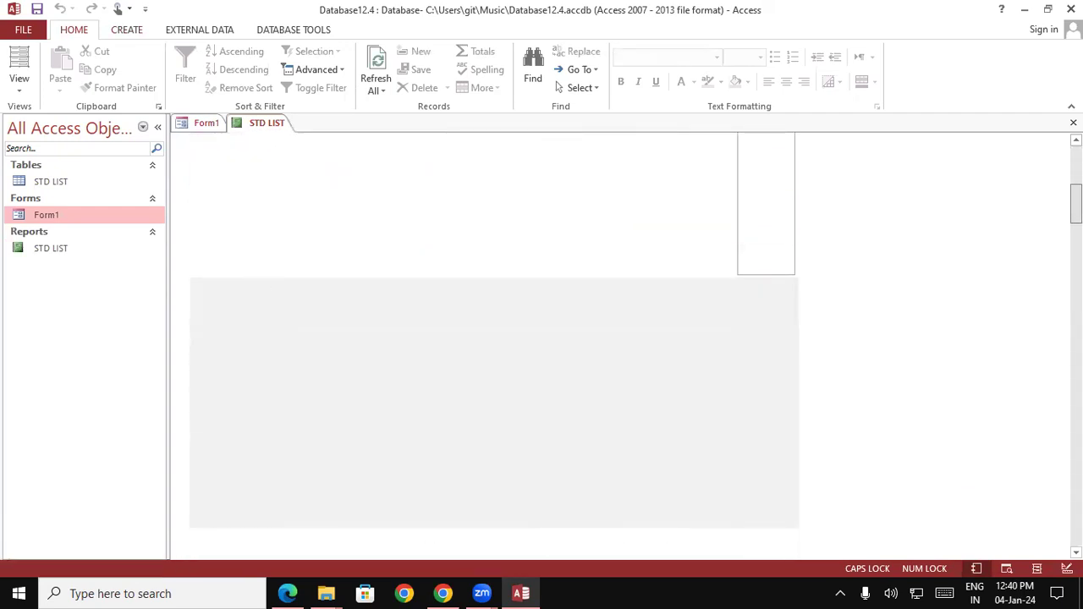
{"action": "scroll", "coordinate": [494, 339], "scroll_direction": "down", "scroll_amount": 1}
{"action": "scroll", "coordinate": [495, 339], "scroll_direction": "down", "scroll_amount": 2}
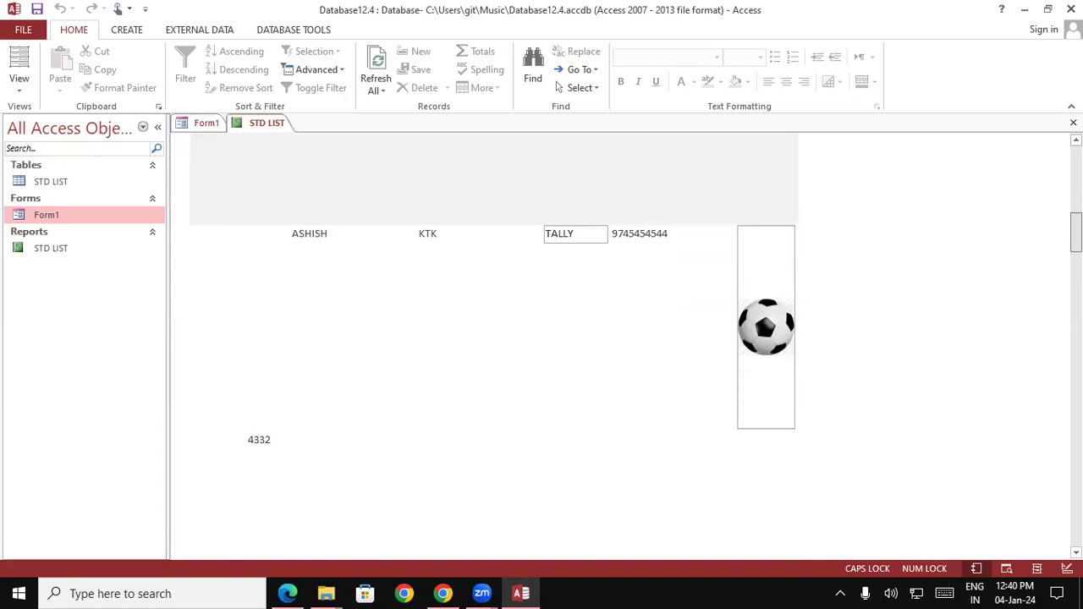
{"action": "scroll", "coordinate": [571, 213], "scroll_direction": "up", "scroll_amount": 10}
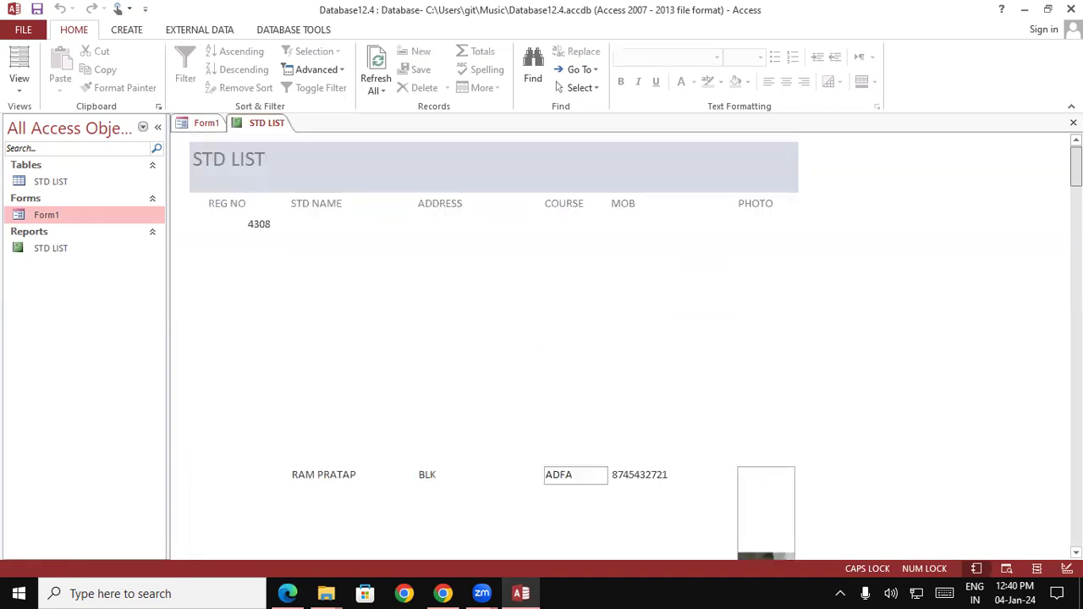
{"action": "left_click", "coordinate": [22, 88]}
In Design view, make the PHOTO heading and the Page Header section taller
{"action": "left_click", "coordinate": [69, 219]}
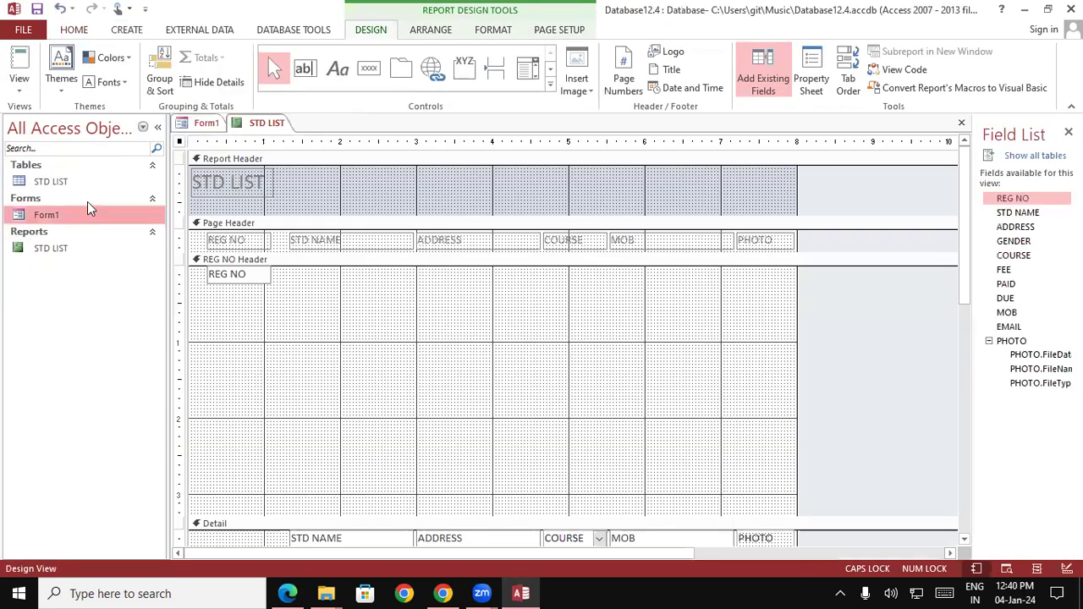
{"action": "left_click_drag", "start_coordinate": [968, 243], "coordinate": [965, 346]}
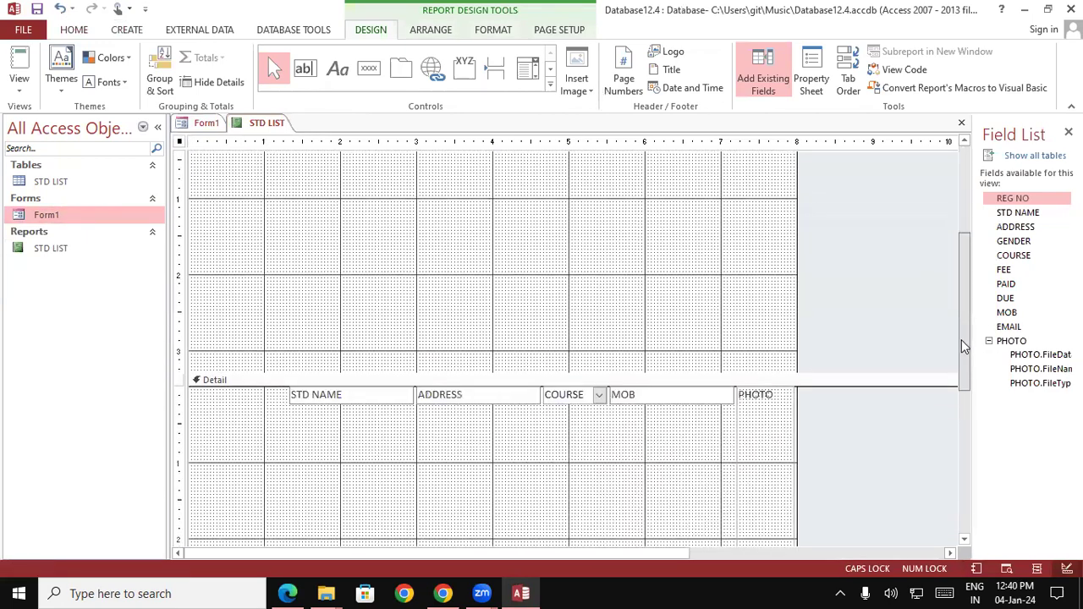
{"action": "left_click", "coordinate": [756, 454]}
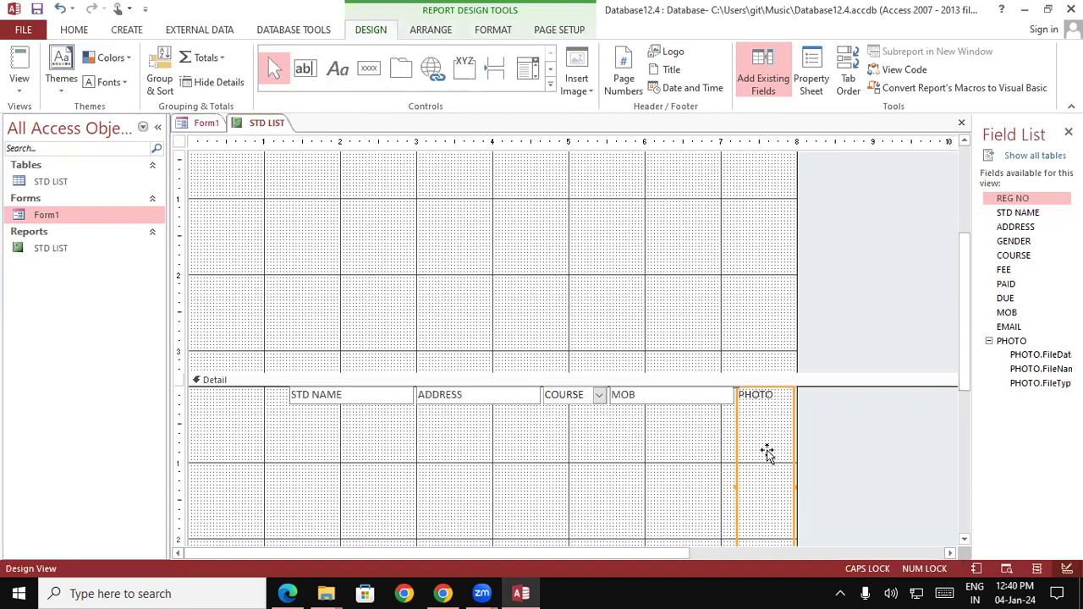
{"action": "double_click", "coordinate": [1013, 198]}
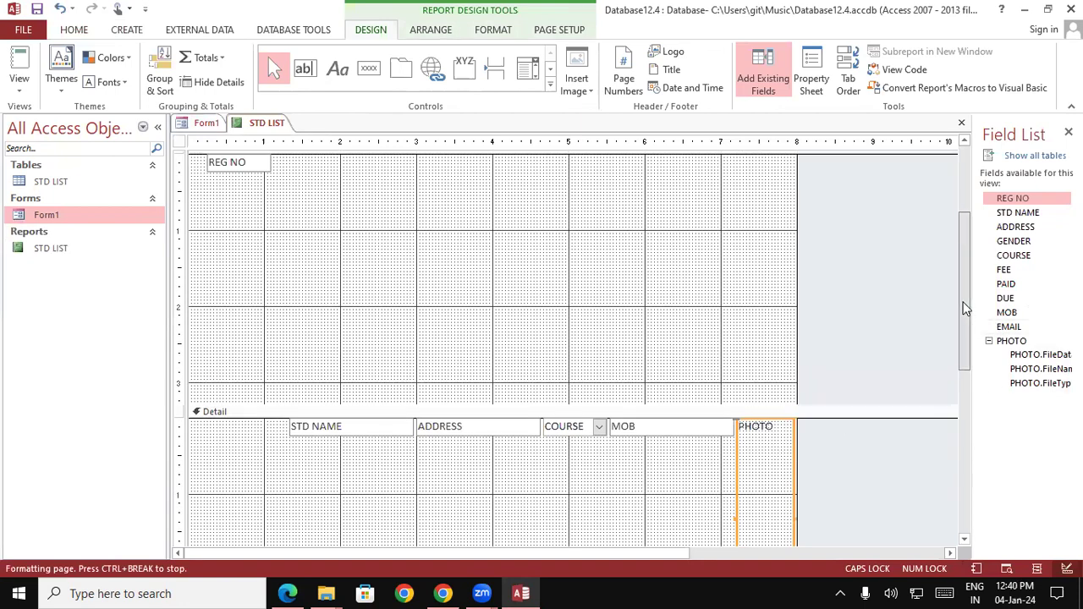
{"action": "left_click", "coordinate": [752, 208]}
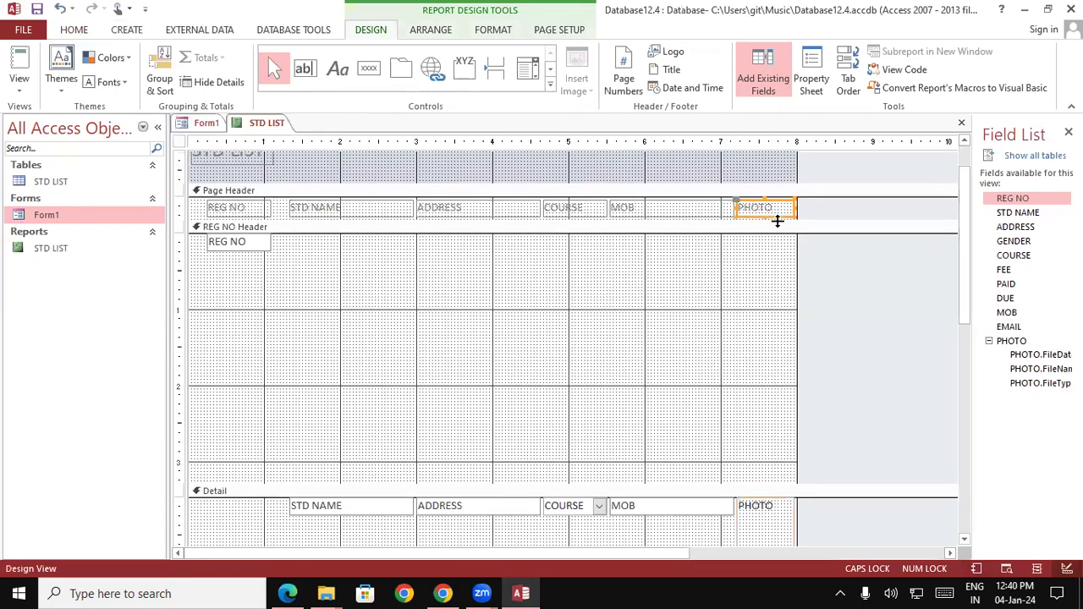
{"action": "left_click_drag", "start_coordinate": [762, 217], "coordinate": [761, 247]}
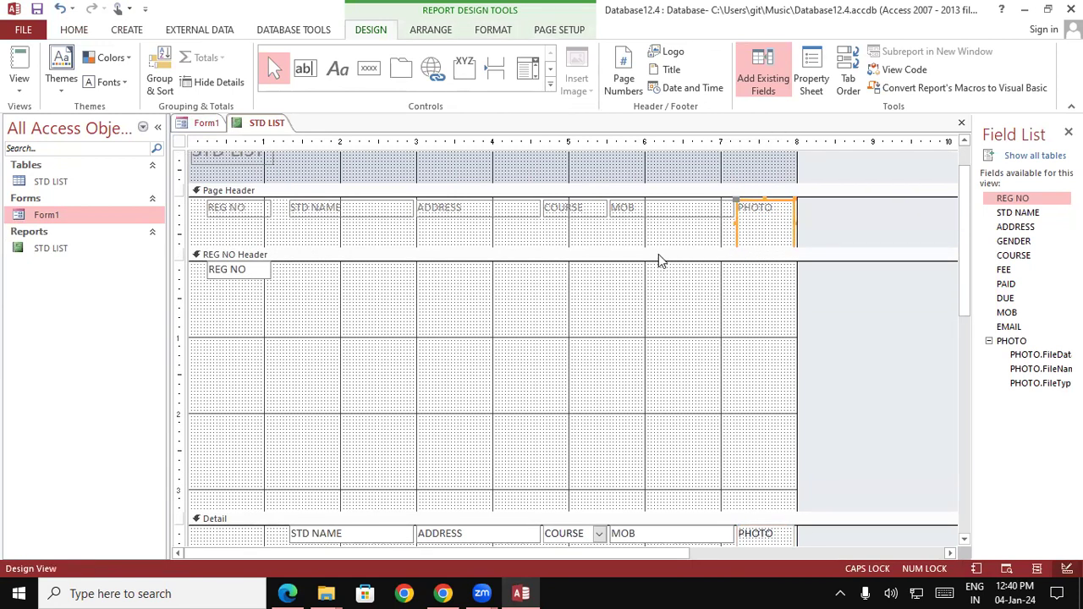
{"action": "left_click_drag", "start_coordinate": [657, 245], "coordinate": [661, 272]}
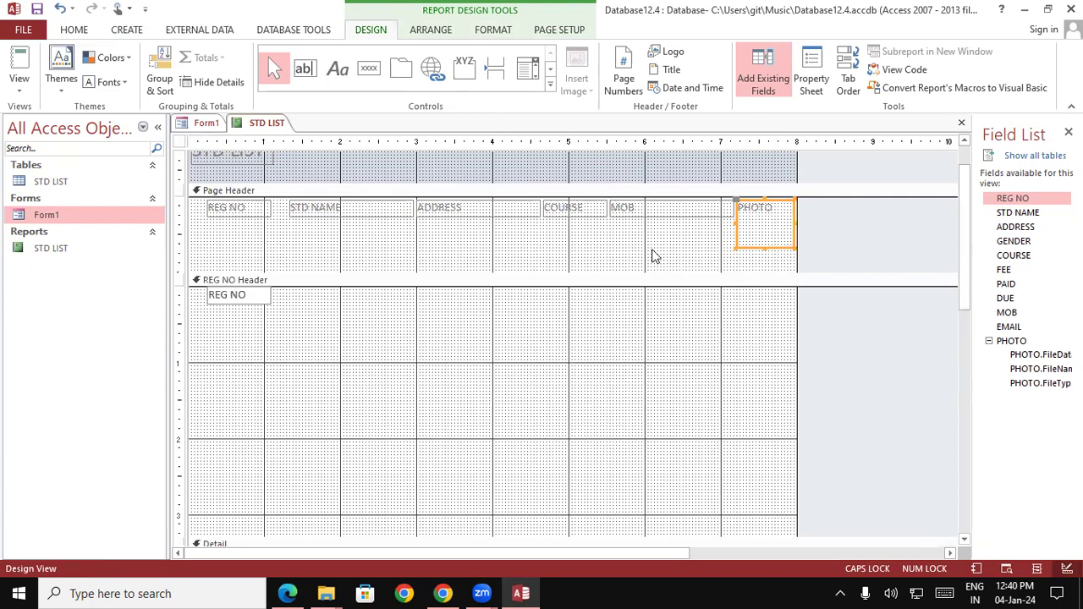
Shrink the REG NO Header section and shorten the photo box in the Detail section
{"action": "left_click_drag", "start_coordinate": [964, 285], "coordinate": [926, 338]}
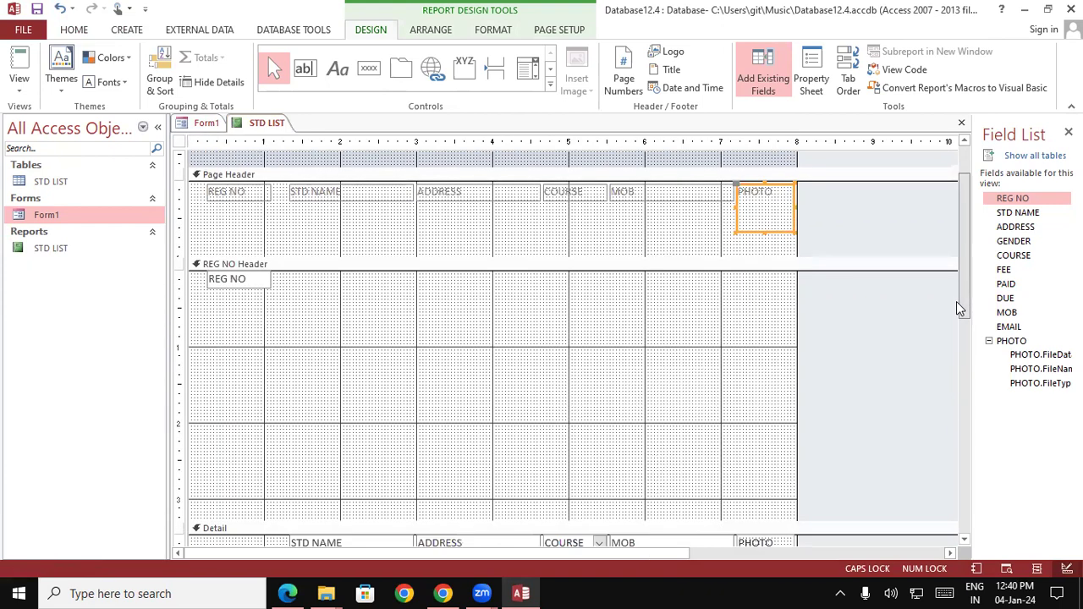
{"action": "mouse_move", "coordinate": [585, 458]}
{"action": "left_mouse_down"}
{"action": "mouse_move", "coordinate": [615, 316]}
{"action": "mouse_move", "coordinate": [664, 246]}
{"action": "left_mouse_up"}
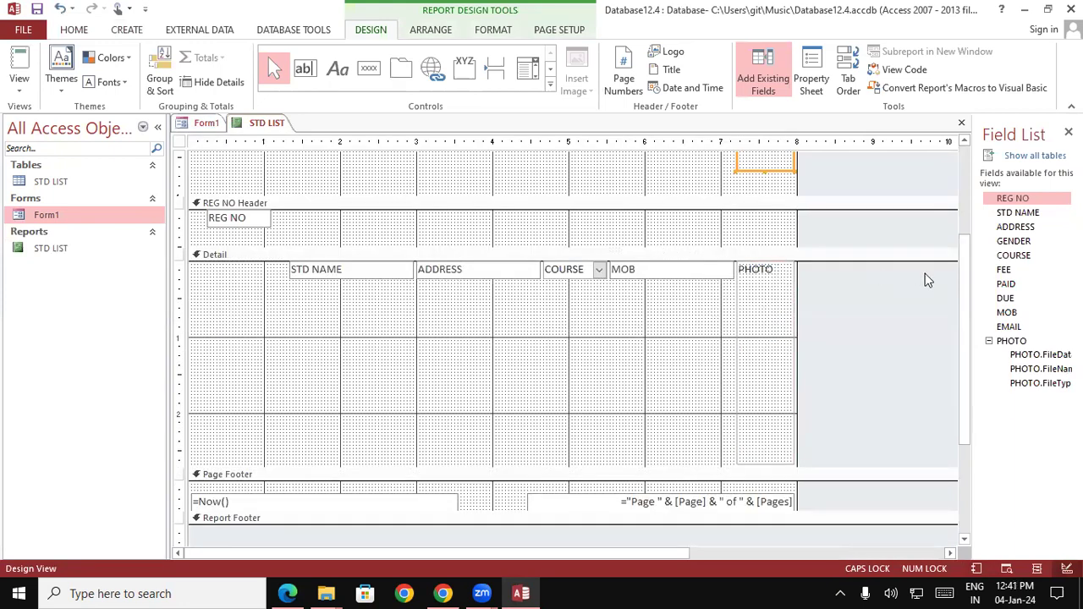
{"action": "left_click_drag", "start_coordinate": [966, 283], "coordinate": [968, 242]}
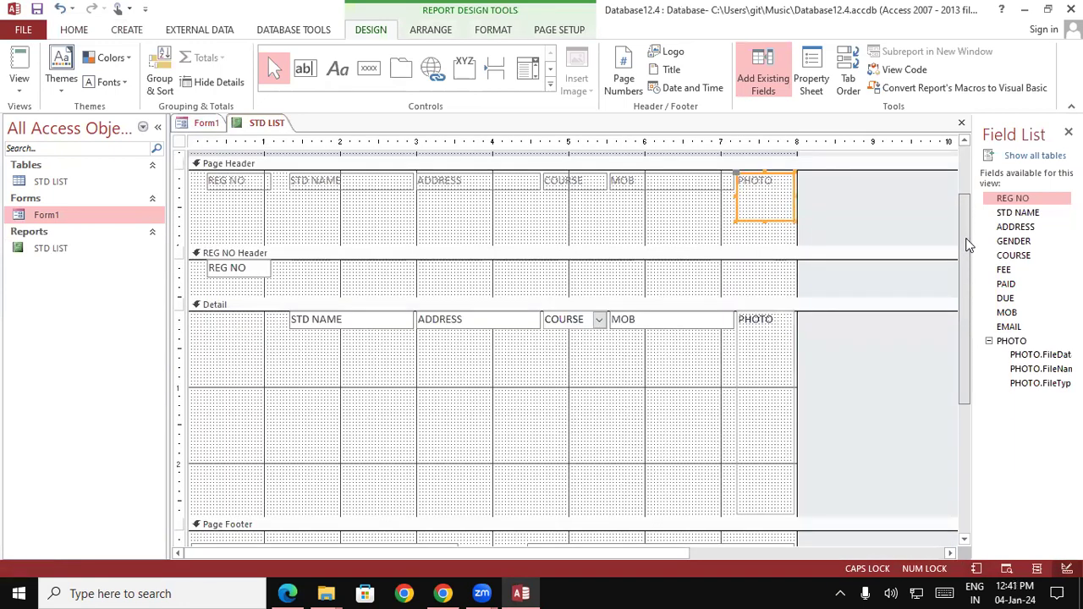
{"action": "left_click", "coordinate": [466, 291]}
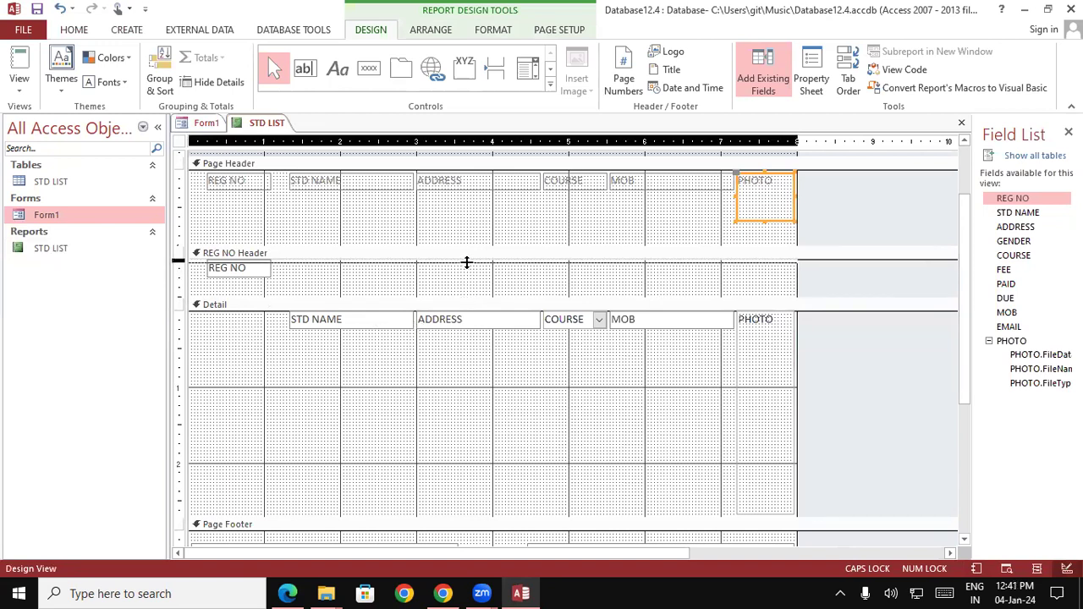
{"action": "left_click_drag", "start_coordinate": [466, 258], "coordinate": [467, 262]}
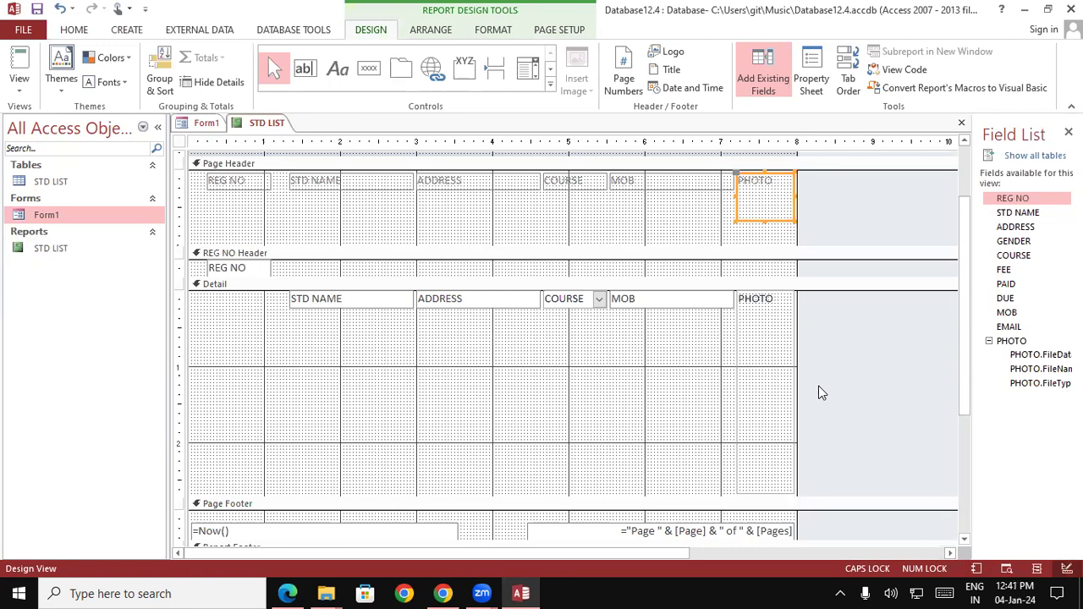
{"action": "left_click", "coordinate": [762, 358]}
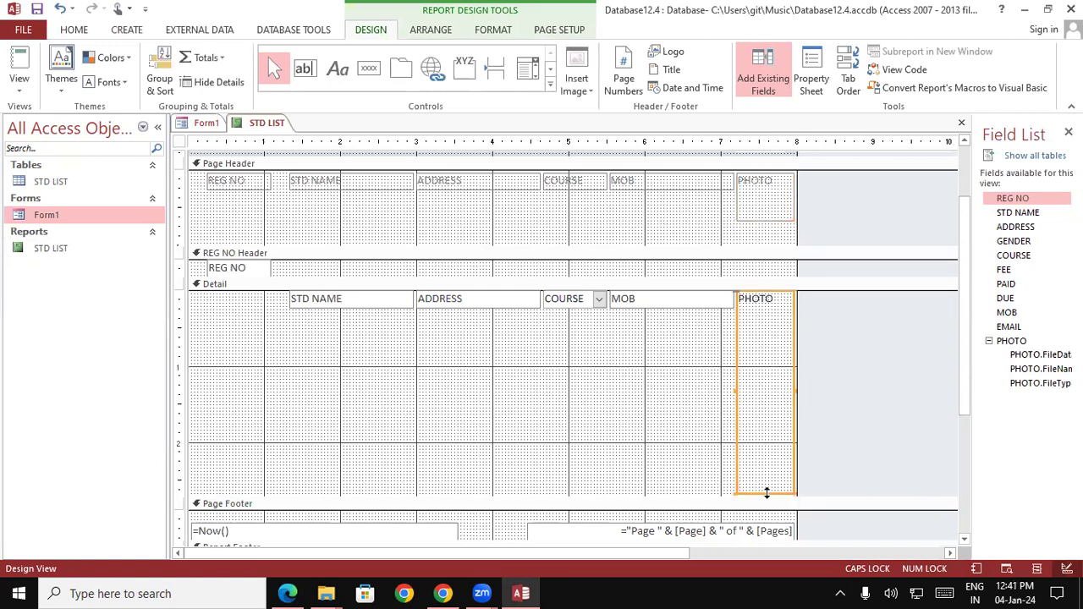
{"action": "left_click_drag", "start_coordinate": [767, 492], "coordinate": [773, 369]}
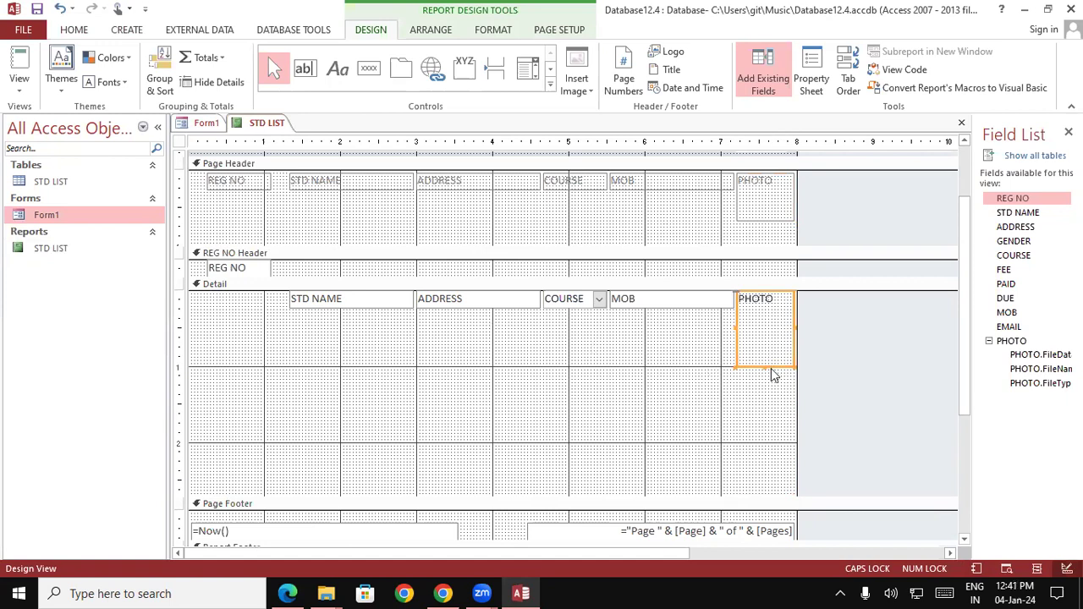
Save the STD LIST report design from the tab's right-click menu
{"action": "left_click", "coordinate": [759, 214]}
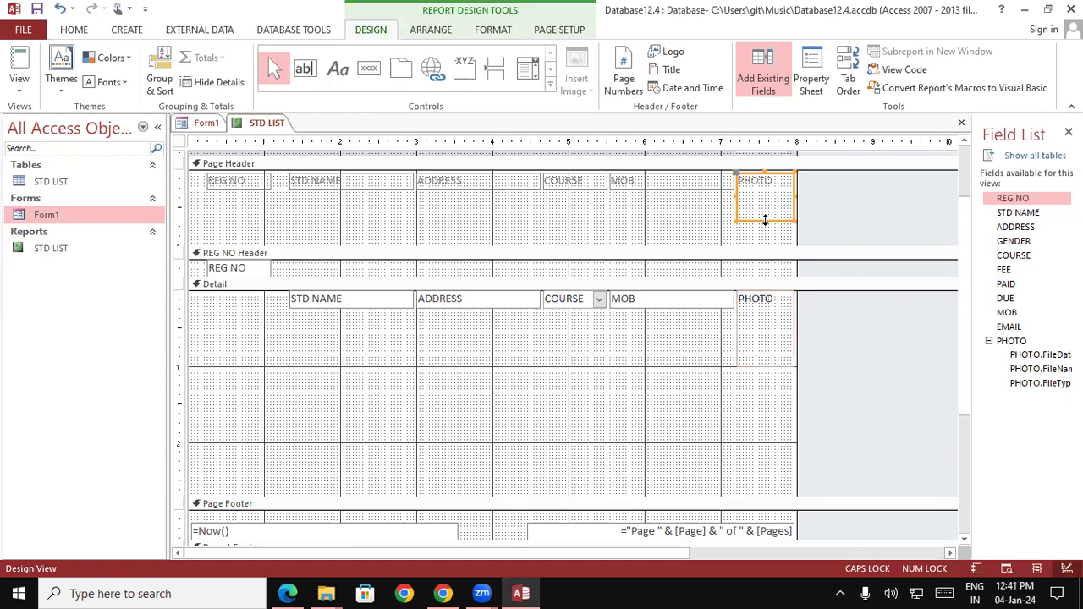
{"action": "left_click", "coordinate": [684, 455]}
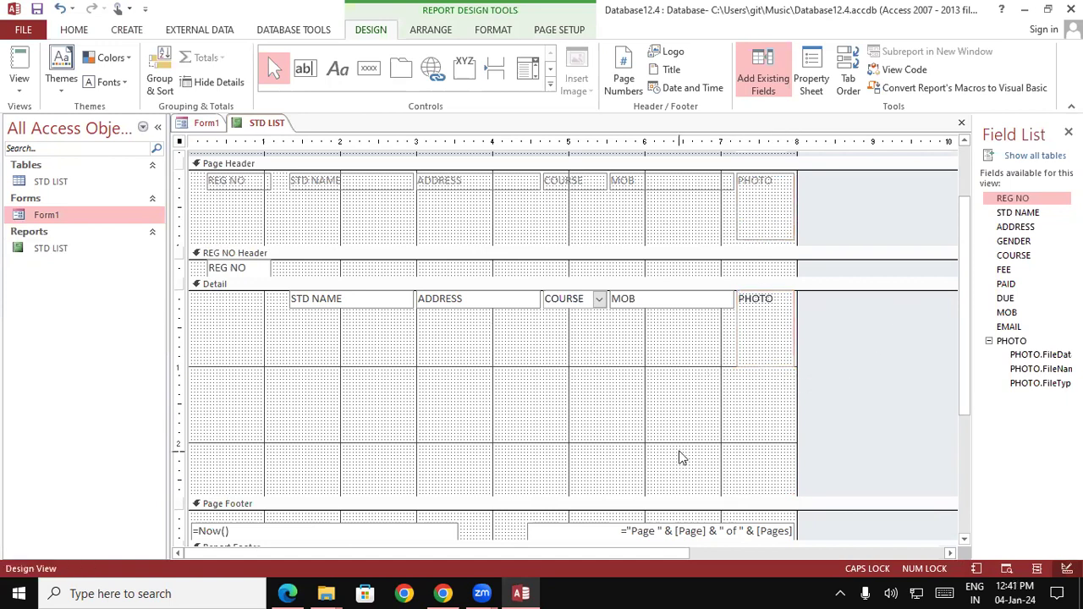
{"action": "mouse_move", "coordinate": [964, 365]}
{"action": "left_mouse_down"}
{"action": "mouse_move", "coordinate": [959, 466]}
{"action": "mouse_move", "coordinate": [967, 198]}
{"action": "left_mouse_up"}
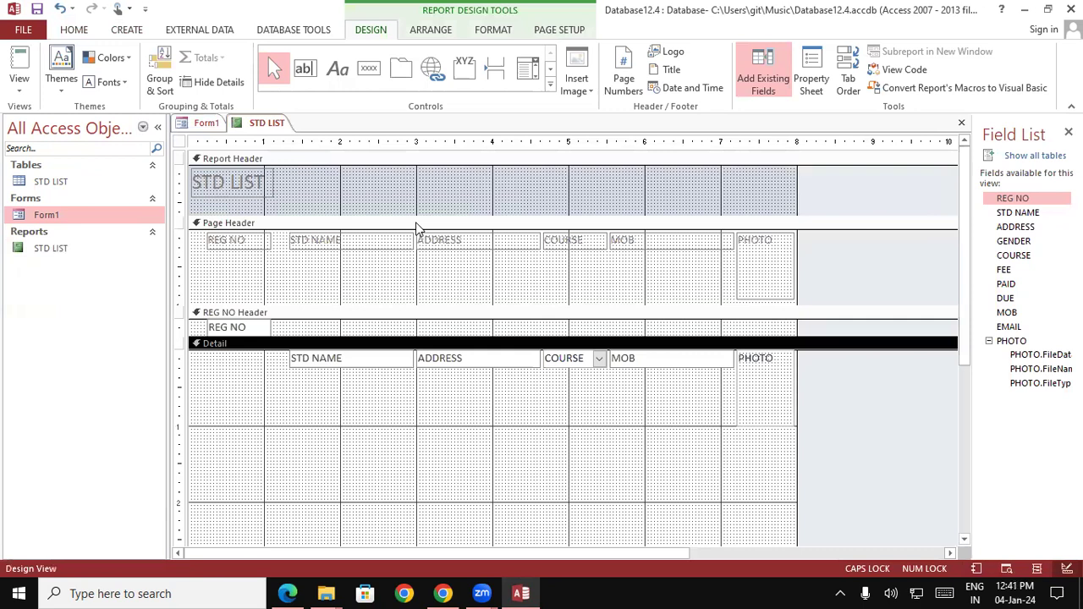
{"action": "right_click", "coordinate": [249, 125]}
{"action": "left_click", "coordinate": [257, 133]}
{"action": "left_click", "coordinate": [19, 87]}
Switch to Report View and scroll through the student records to the footer and back
{"action": "left_click", "coordinate": [49, 114]}
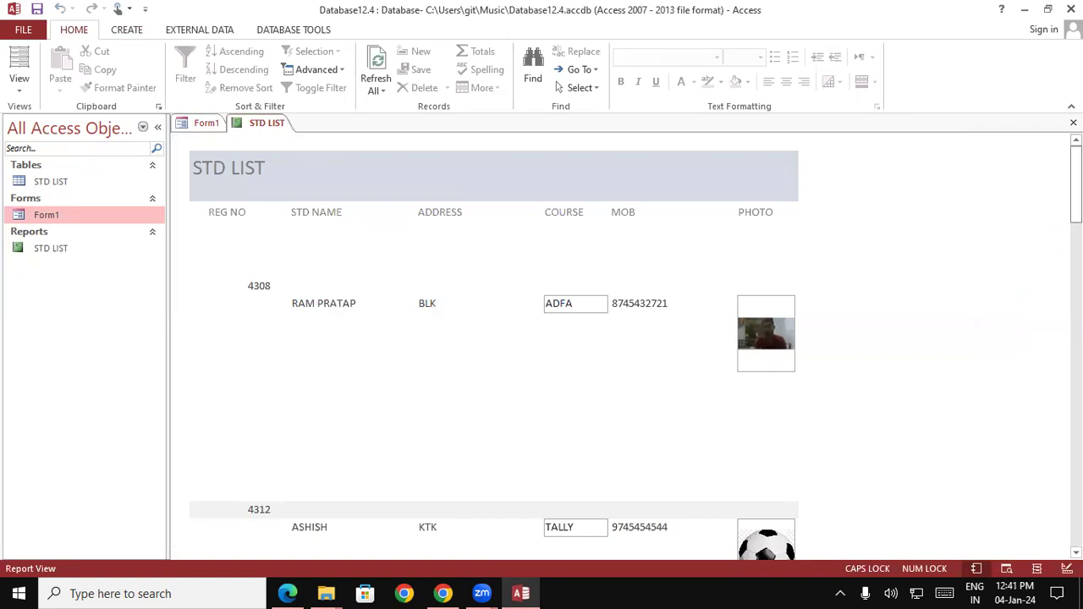
{"action": "scroll", "coordinate": [637, 346], "scroll_direction": "down", "scroll_amount": 1}
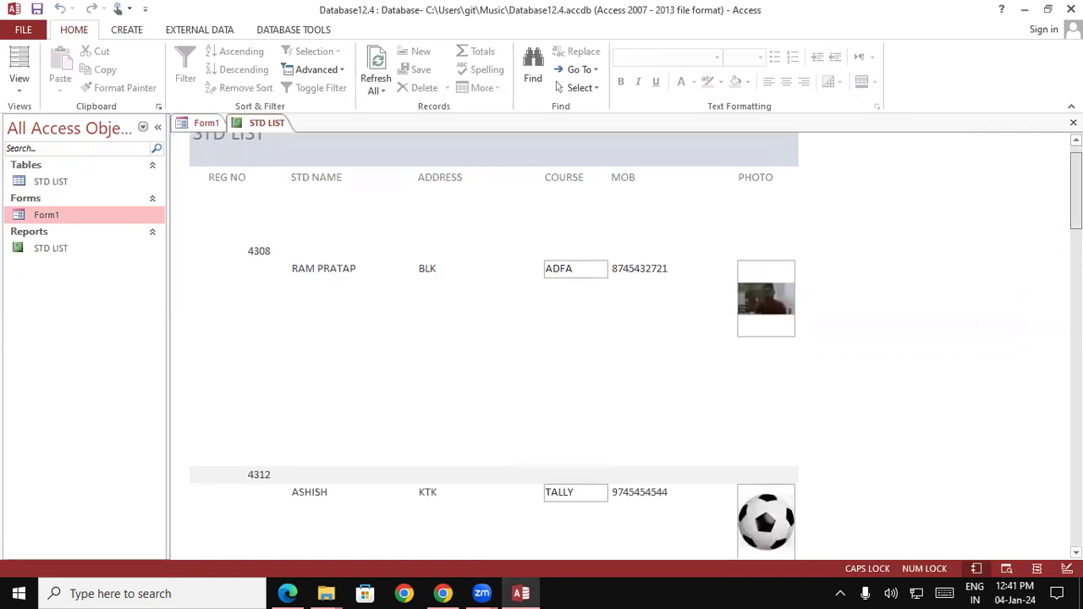
{"action": "scroll", "coordinate": [637, 346], "scroll_direction": "down", "scroll_amount": 1}
{"action": "scroll", "coordinate": [637, 346], "scroll_direction": "down", "scroll_amount": 3}
{"action": "scroll", "coordinate": [637, 346], "scroll_direction": "down", "scroll_amount": 4}
{"action": "scroll", "coordinate": [637, 346], "scroll_direction": "down", "scroll_amount": 4}
{"action": "scroll", "coordinate": [637, 346], "scroll_direction": "down", "scroll_amount": 3}
{"action": "scroll", "coordinate": [637, 346], "scroll_direction": "down", "scroll_amount": 4}
{"action": "scroll", "coordinate": [636, 346], "scroll_direction": "down", "scroll_amount": 5}
{"action": "scroll", "coordinate": [636, 346], "scroll_direction": "down", "scroll_amount": 3}
{"action": "scroll", "coordinate": [637, 346], "scroll_direction": "down", "scroll_amount": 3}
{"action": "scroll", "coordinate": [636, 346], "scroll_direction": "down", "scroll_amount": 2}
{"action": "scroll", "coordinate": [637, 346], "scroll_direction": "down", "scroll_amount": 4}
{"action": "scroll", "coordinate": [636, 346], "scroll_direction": "down", "scroll_amount": 3}
{"action": "scroll", "coordinate": [637, 346], "scroll_direction": "down", "scroll_amount": 5}
{"action": "scroll", "coordinate": [637, 347], "scroll_direction": "down", "scroll_amount": 4}
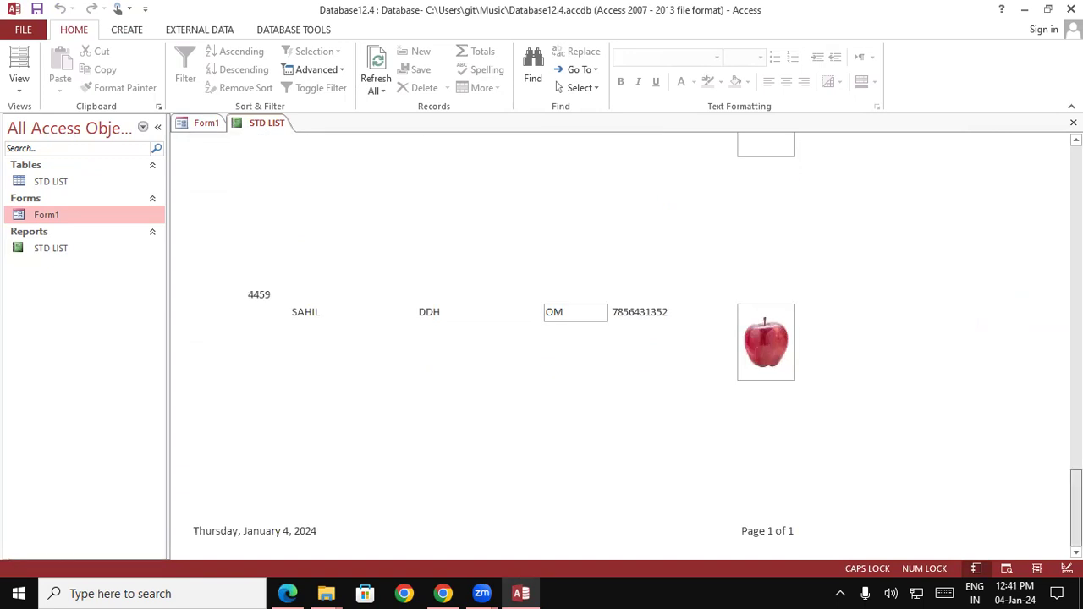
{"action": "scroll", "coordinate": [637, 347], "scroll_direction": "up", "scroll_amount": 2}
{"action": "scroll", "coordinate": [637, 346], "scroll_direction": "up", "scroll_amount": 5}
{"action": "scroll", "coordinate": [636, 347], "scroll_direction": "up", "scroll_amount": 6}
{"action": "scroll", "coordinate": [636, 346], "scroll_direction": "up", "scroll_amount": 6}
{"action": "scroll", "coordinate": [637, 346], "scroll_direction": "up", "scroll_amount": 3}
{"action": "scroll", "coordinate": [637, 346], "scroll_direction": "up", "scroll_amount": 5}
{"action": "scroll", "coordinate": [637, 346], "scroll_direction": "up", "scroll_amount": 4}
{"action": "scroll", "coordinate": [636, 347], "scroll_direction": "up", "scroll_amount": 1}
{"action": "scroll", "coordinate": [636, 347], "scroll_direction": "up", "scroll_amount": 5}
{"action": "scroll", "coordinate": [636, 346], "scroll_direction": "up", "scroll_amount": 6}
{"action": "scroll", "coordinate": [637, 346], "scroll_direction": "up", "scroll_amount": 6}
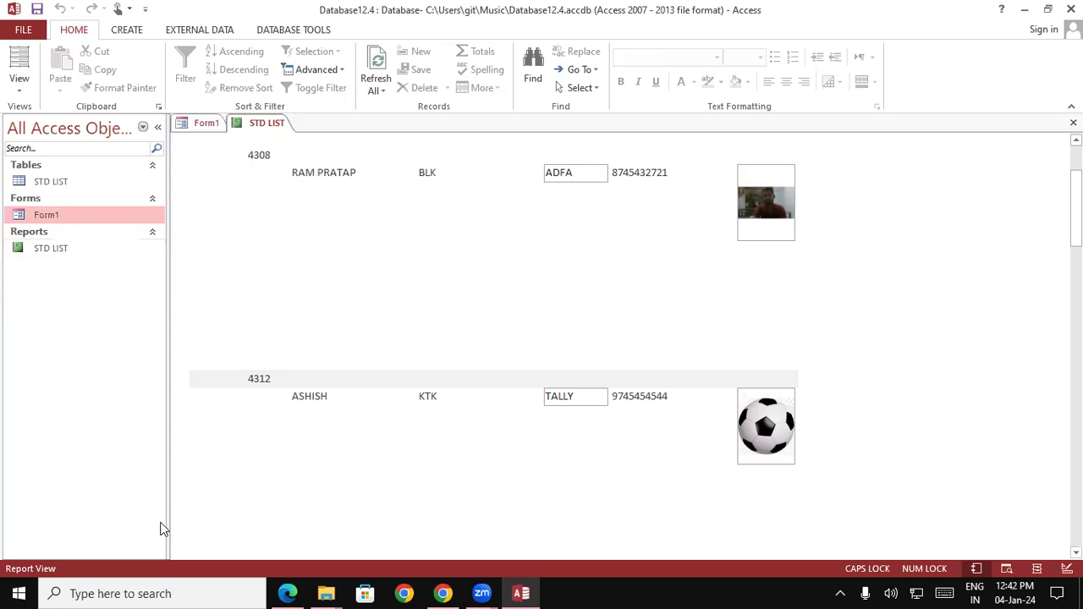
Switch to the MS Access.pdf notes in Microsoft Edge
{"action": "left_click", "coordinate": [288, 594]}
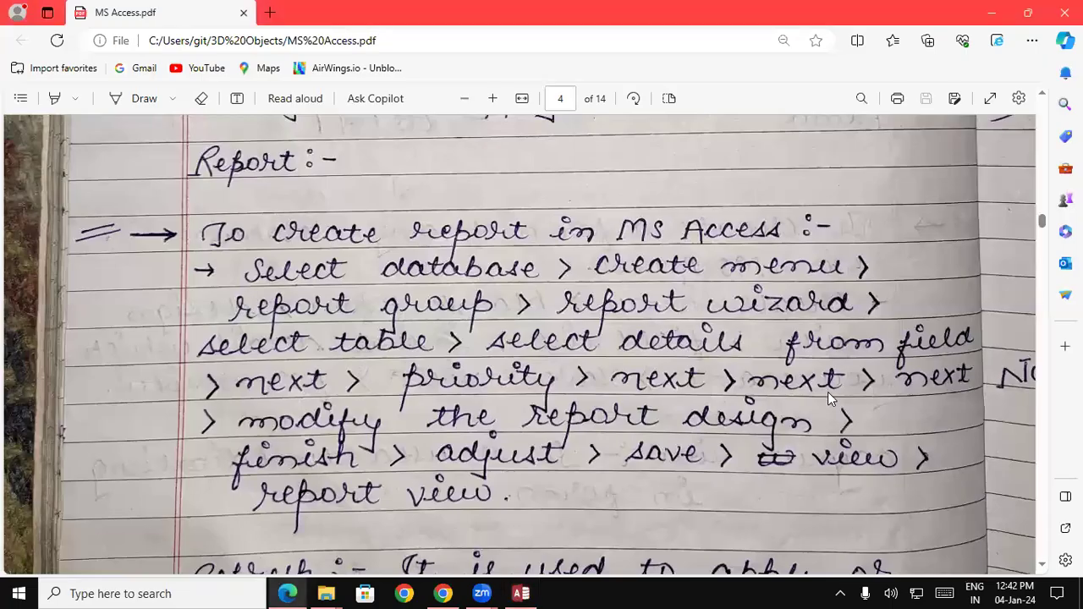